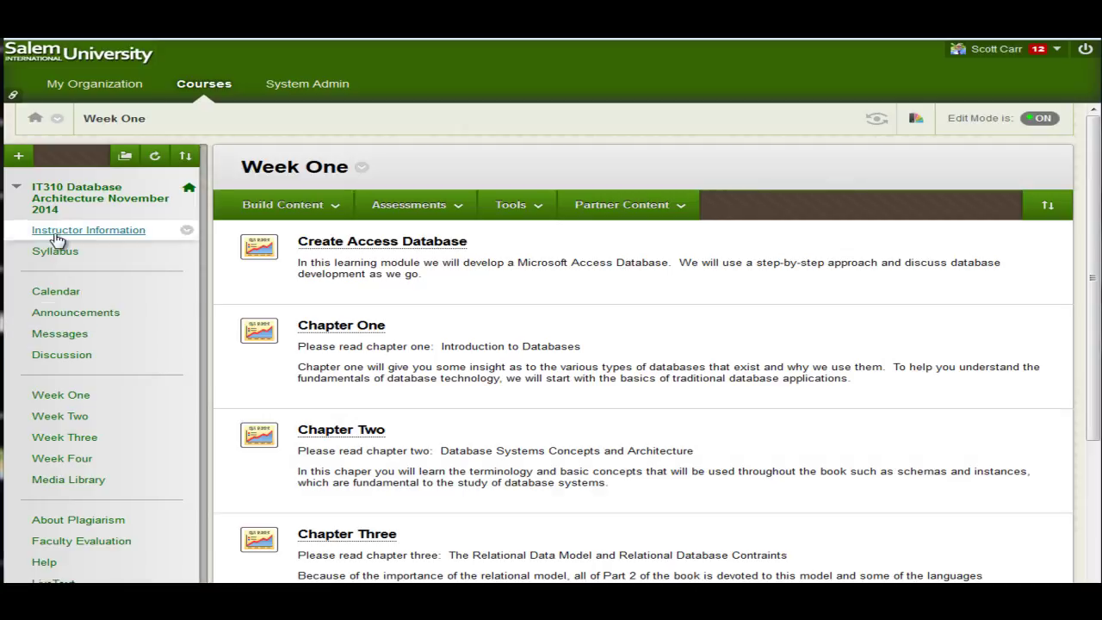
Open the Create Test page for the Week One content area.
{"action": "left_click", "coordinate": [422, 208]}
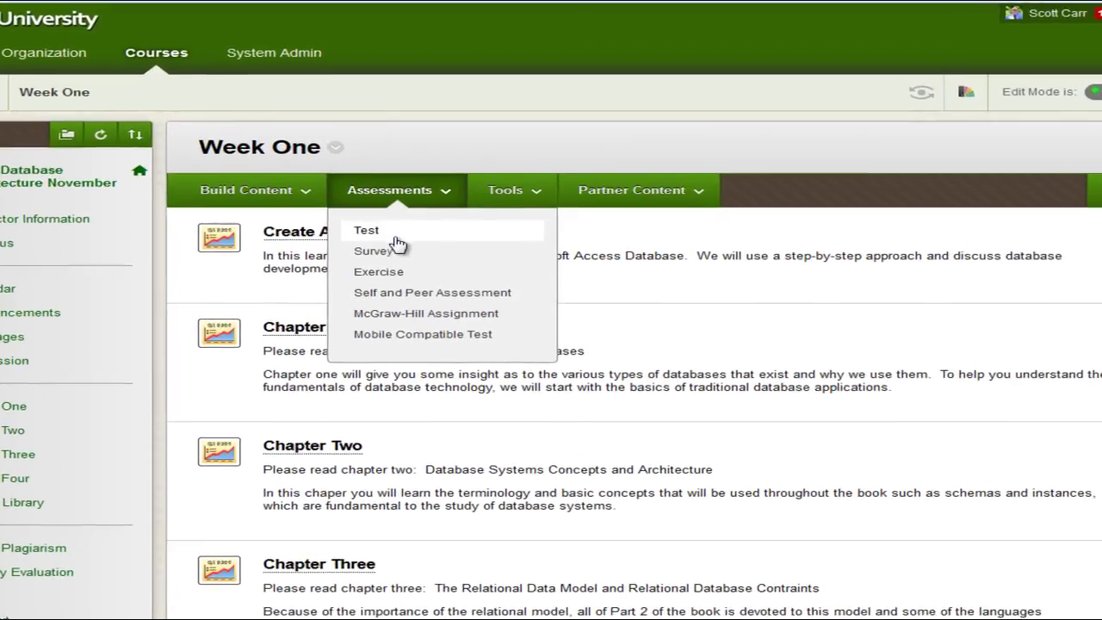
{"action": "left_click", "coordinate": [406, 244]}
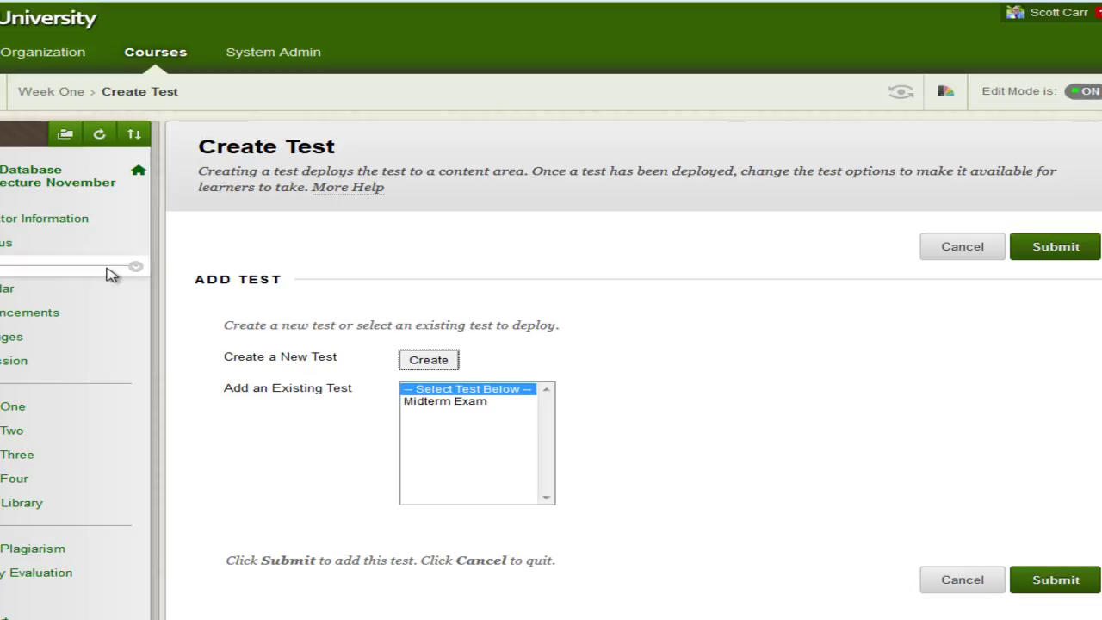
Open the course's Tests, Surveys, and Pools tool from the course management tools.
{"action": "scroll", "coordinate": [44, 293], "scroll_direction": "down", "scroll_amount": 3}
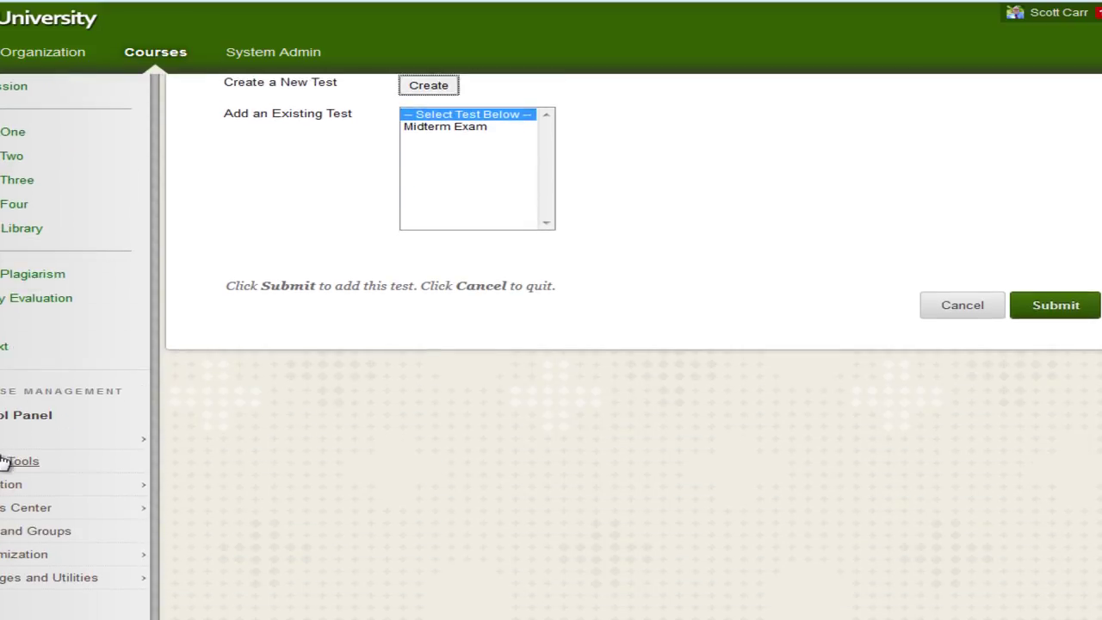
{"action": "left_click", "coordinate": [4, 467]}
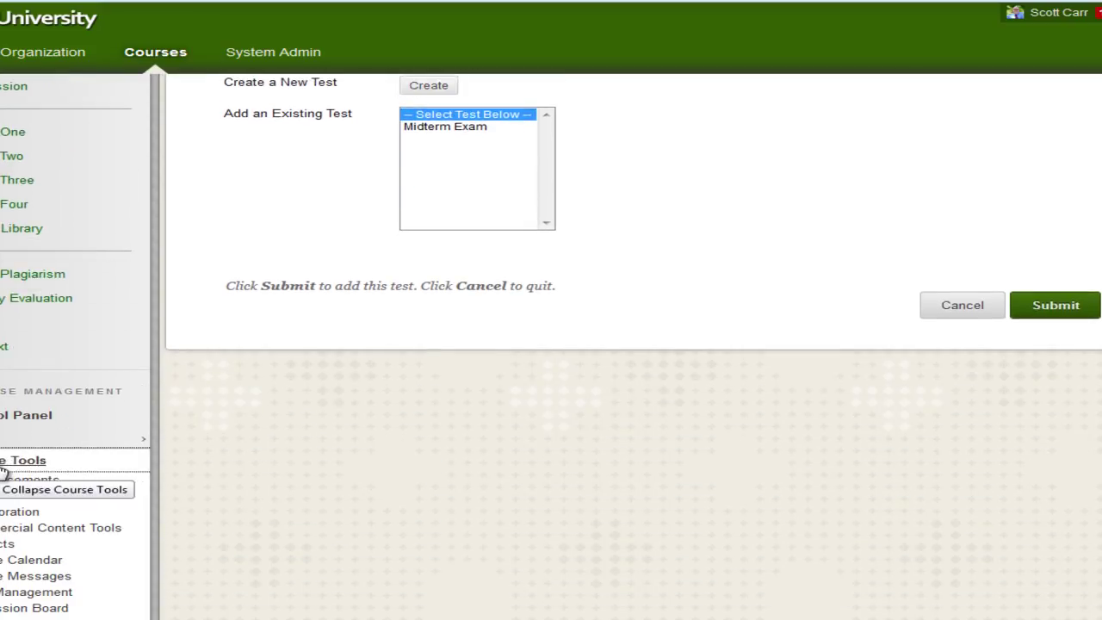
{"action": "scroll", "coordinate": [4, 470], "scroll_direction": "down", "scroll_amount": 3}
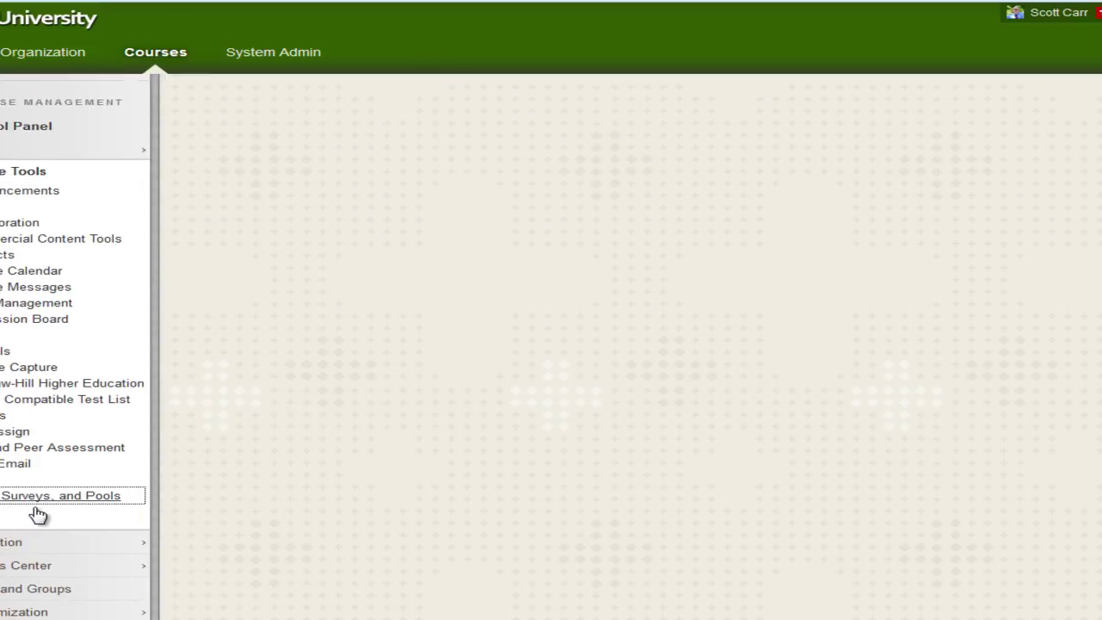
{"action": "left_click", "coordinate": [38, 509]}
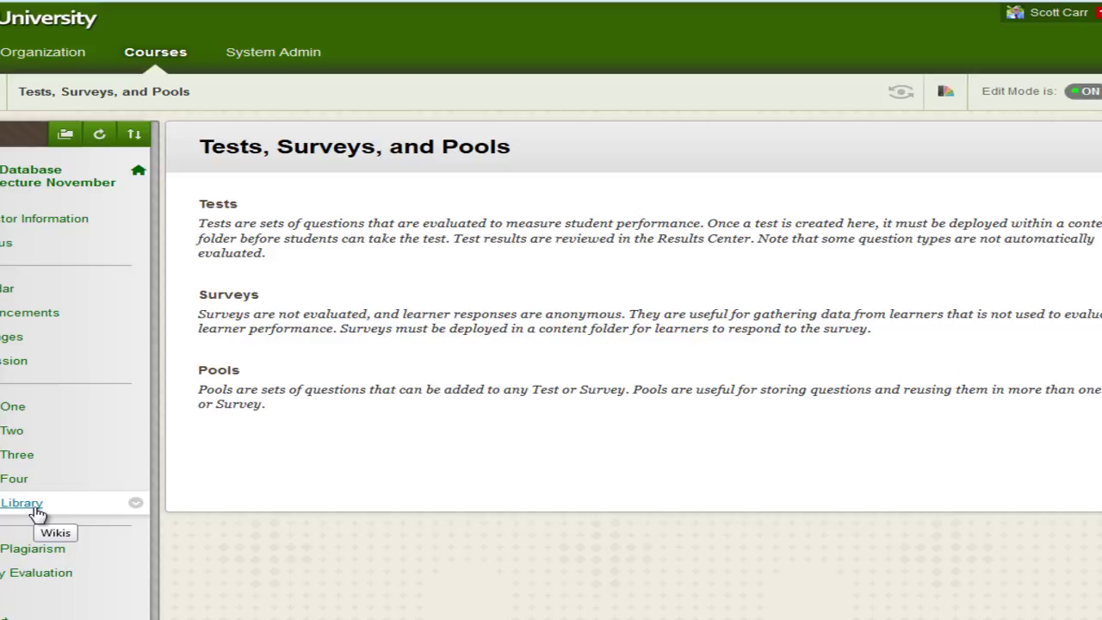
Start building a new test and name it "Chapter One Quiz".
{"action": "left_click", "coordinate": [225, 207]}
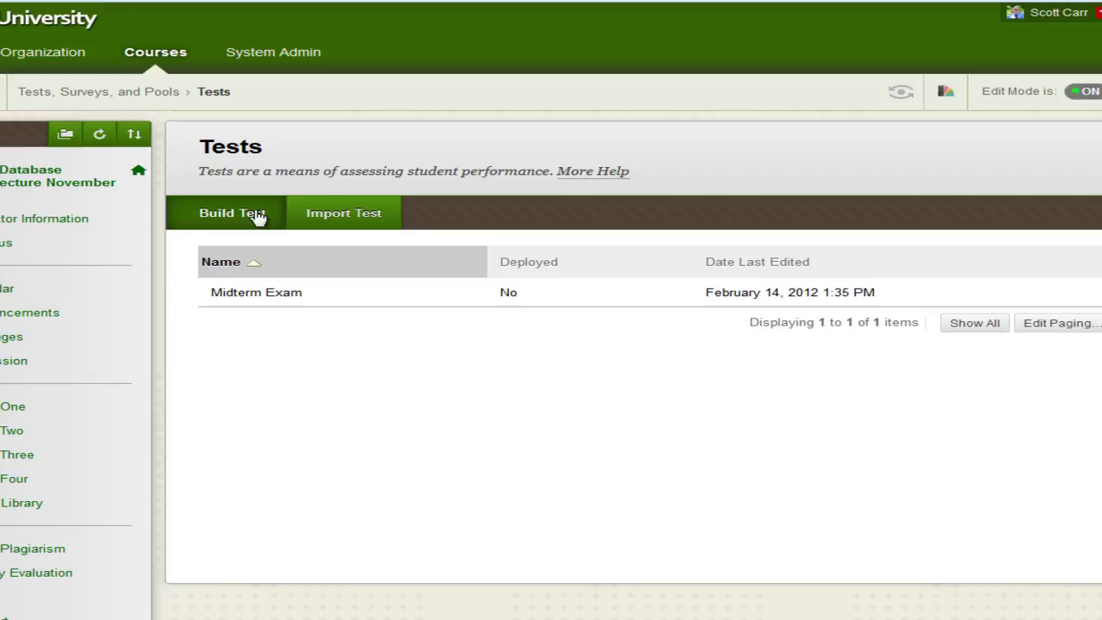
{"action": "left_click", "coordinate": [258, 217]}
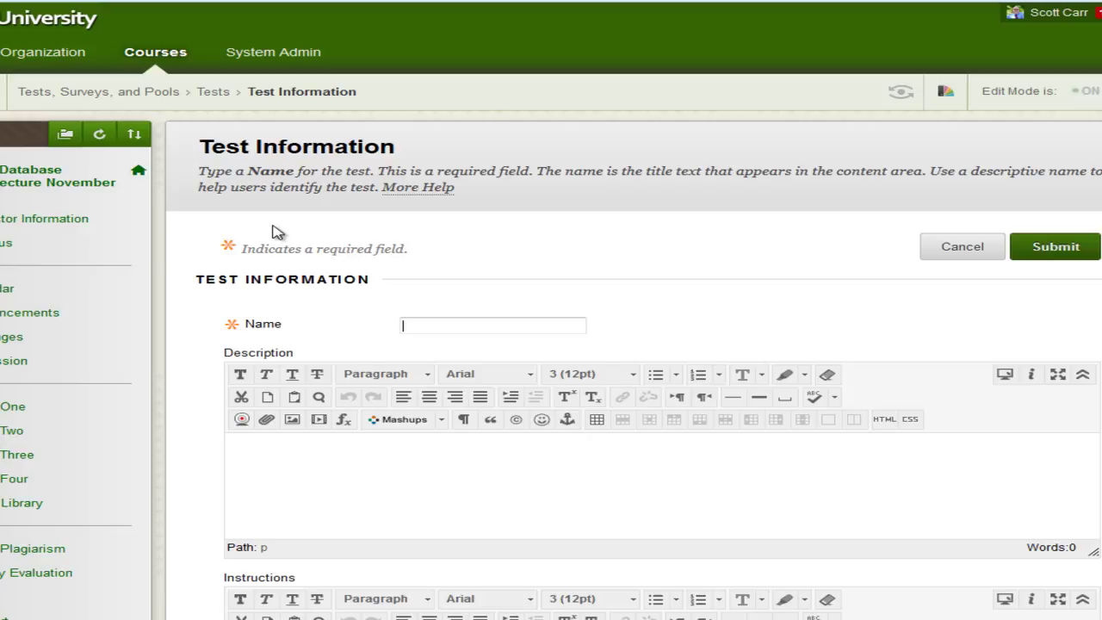
{"action": "type", "text": "Chapter One Quiz"}
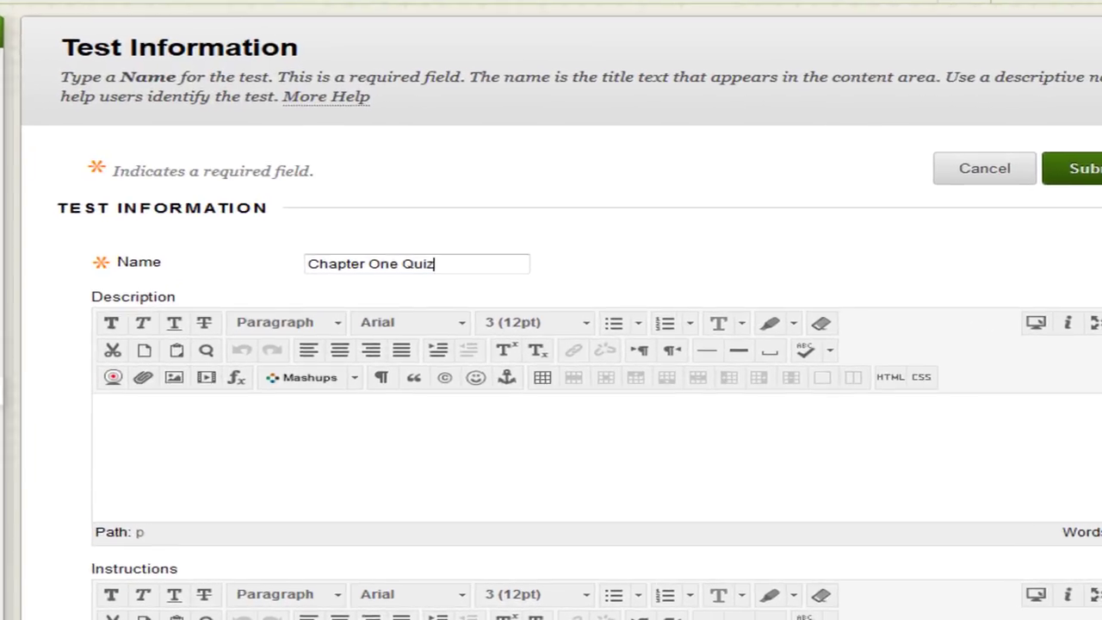
Fill in the test description with "20 Questions" and a second line reading "Multiple Choice, True/False".
{"action": "left_click", "coordinate": [135, 412]}
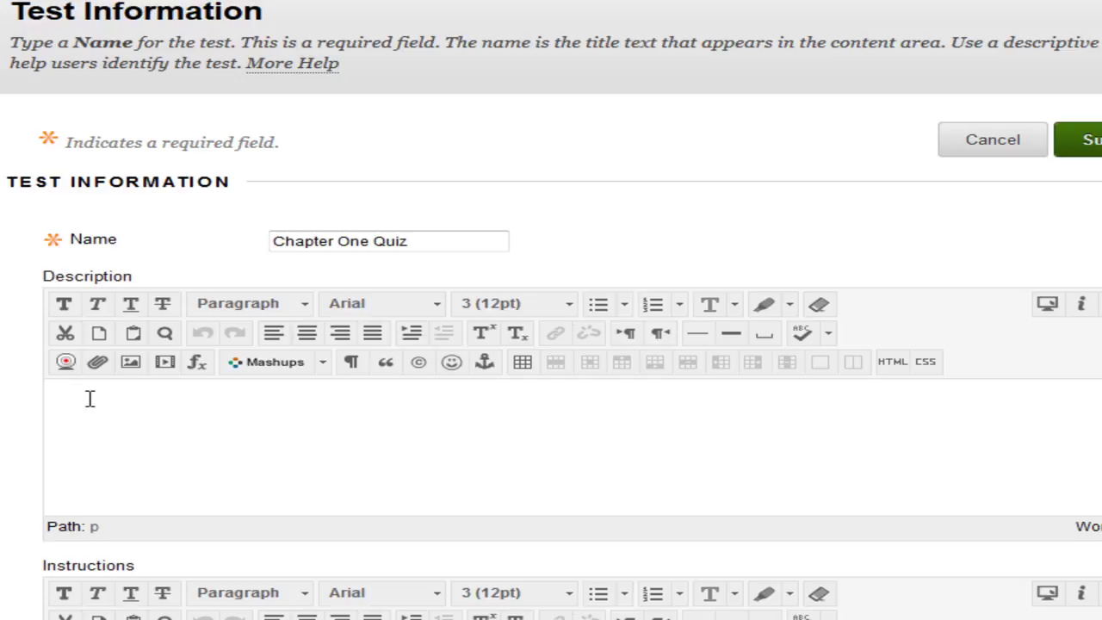
{"action": "type", "text": "20 Questions"}
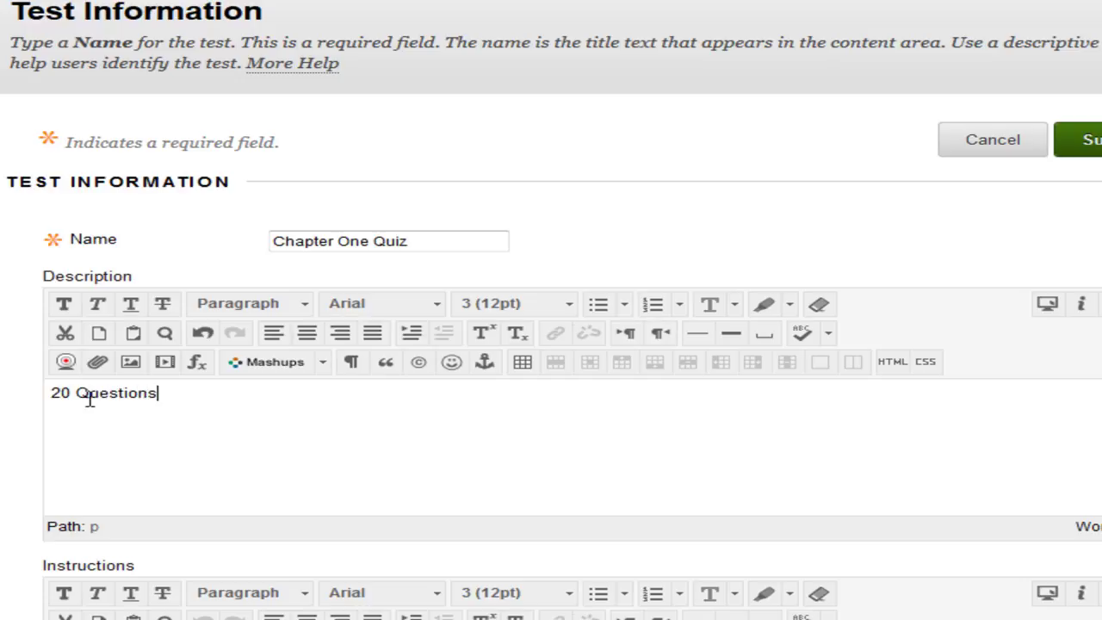
{"action": "key", "text": "Return"}
{"action": "type", "text": "Multiple Chouse"}
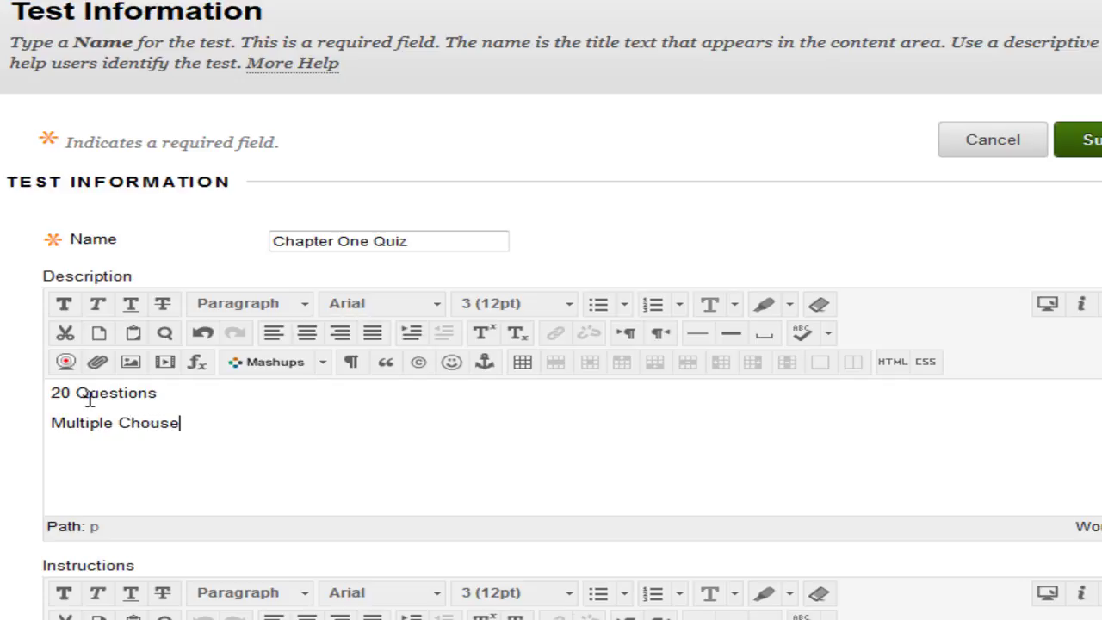
{"action": "key", "text": "BackSpace"}
{"action": "key", "text": "BackSpace"}
{"action": "key", "text": "BackSpace"}
{"action": "type", "text": "ice, True/False"}
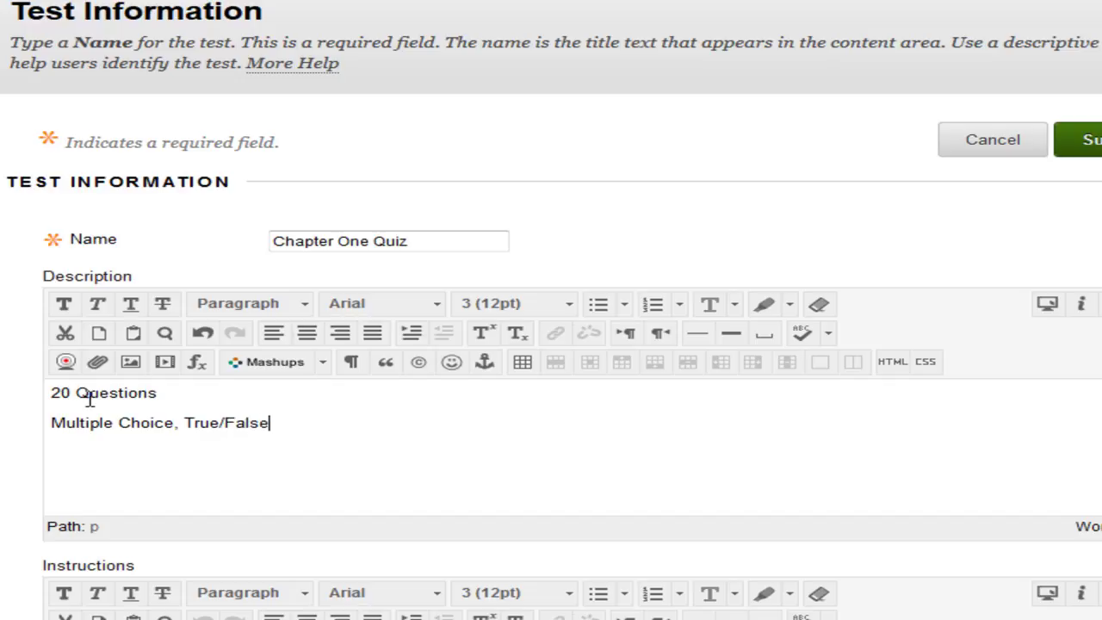
Extend the description's second line with ", Fill-in-the-blank Questions" and end it with a line break.
{"action": "type", "text": ", "}
{"action": "type", "text": "Fill in the"}
{"action": "key", "text": "BackSpace"}
{"action": "key", "text": "BackSpace"}
{"action": "key", "text": "BackSpace"}
{"action": "key", "text": "BackSpace"}
{"action": "key", "text": "BackSpace"}
{"action": "key", "text": "BackSpace"}
{"action": "key", "text": "BackSpace"}
{"action": "type", "text": "-in-the"}
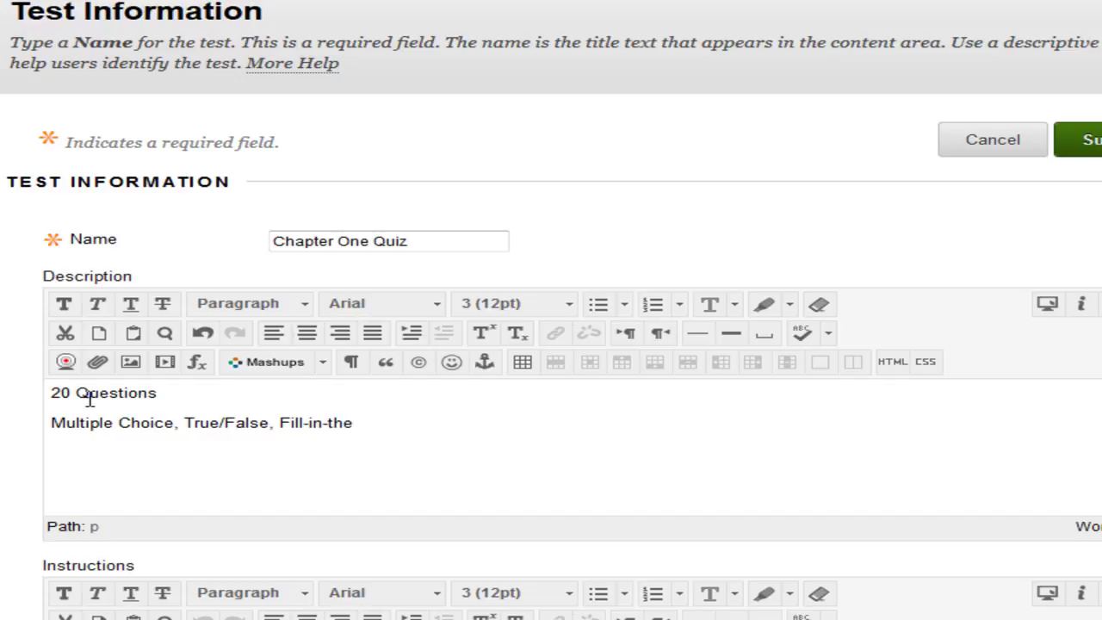
{"action": "type", "text": "-blank Questions"}
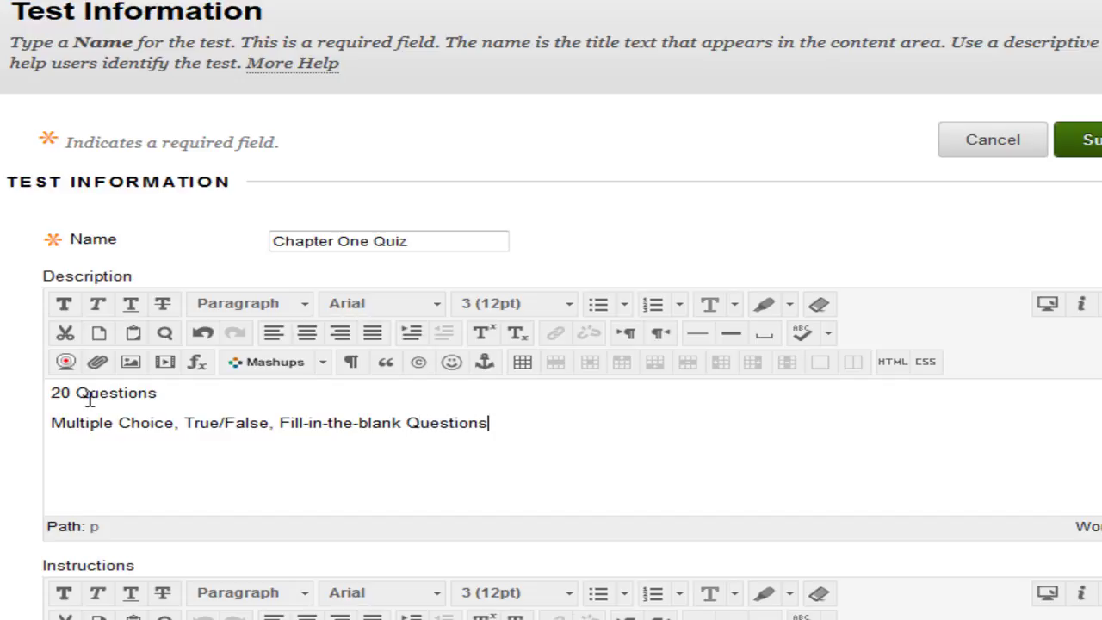
{"action": "key", "text": "Return"}
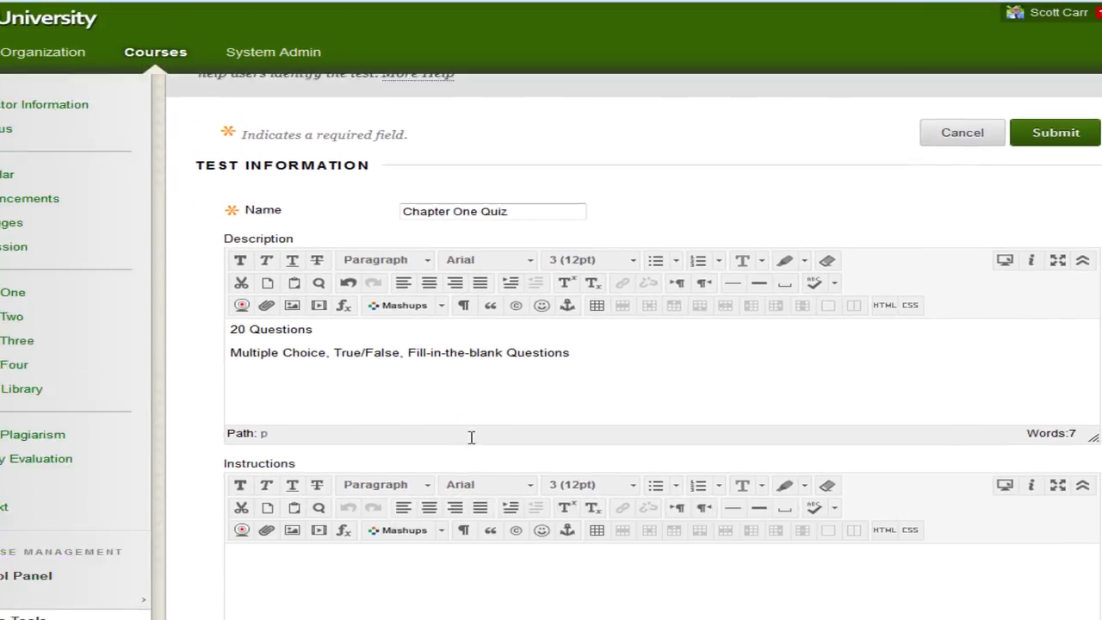
Leave the instructions blank and submit the test information to create the quiz.
{"action": "scroll", "coordinate": [471, 438], "scroll_direction": "down", "scroll_amount": 5}
{"action": "scroll", "coordinate": [462, 468], "scroll_direction": "up", "scroll_amount": 3}
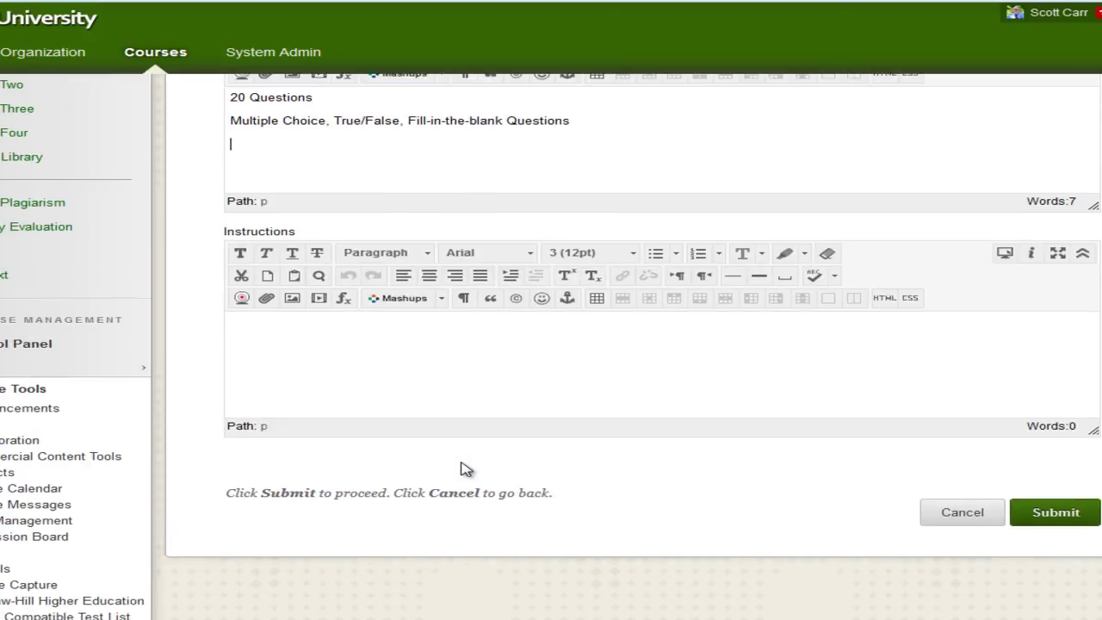
{"action": "scroll", "coordinate": [462, 468], "scroll_direction": "up", "scroll_amount": 3}
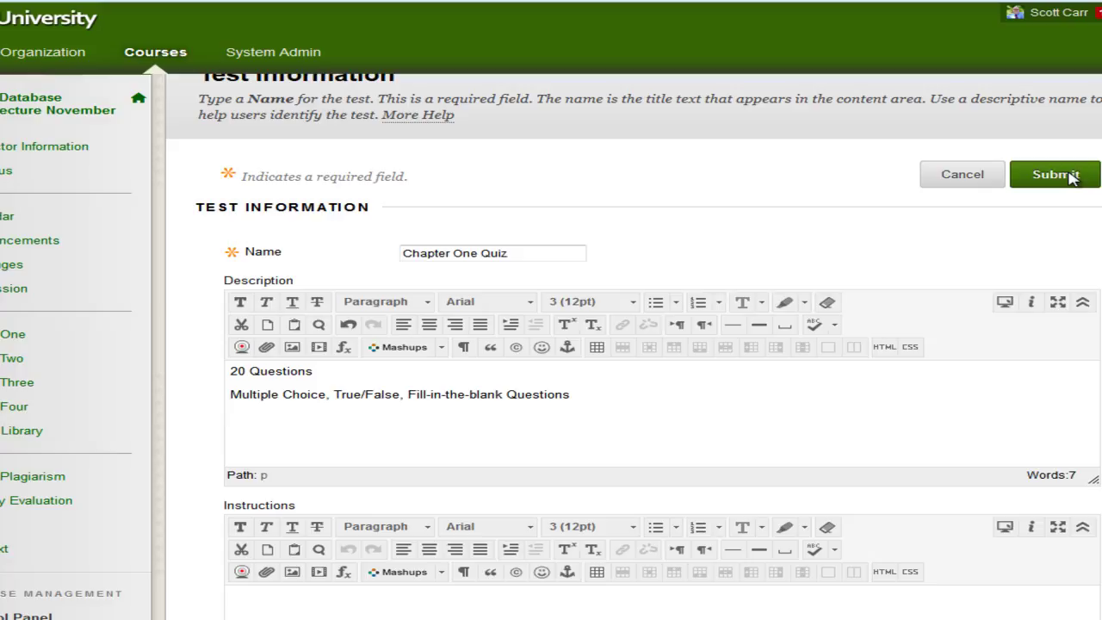
{"action": "left_click", "coordinate": [1072, 178]}
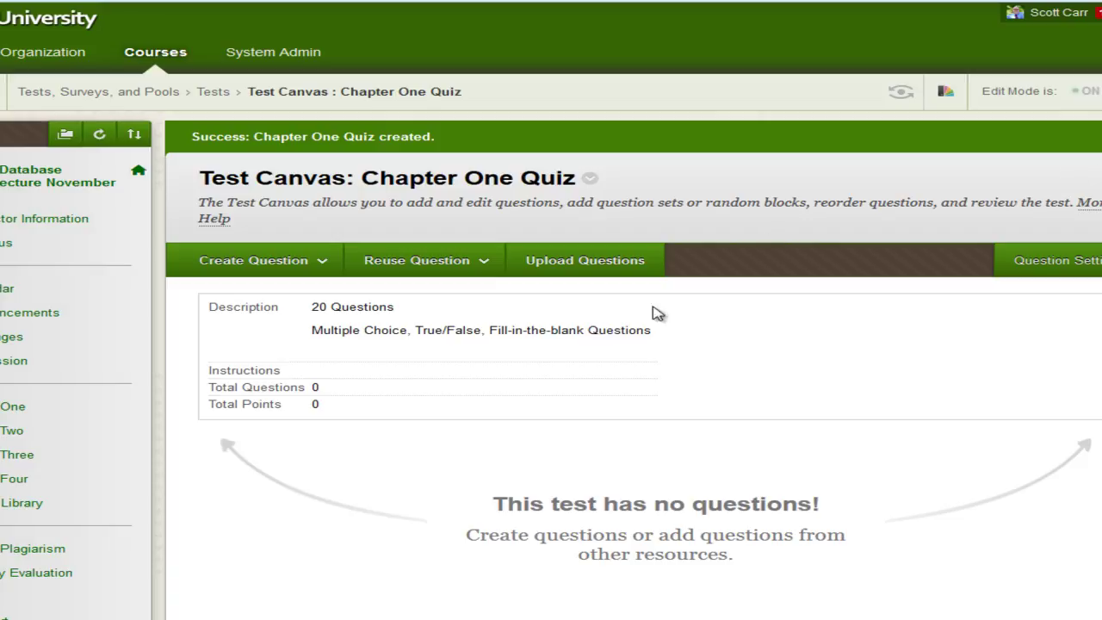
Start creating a Fill in the Blank question for the Chapter One Quiz.
{"action": "left_click", "coordinate": [482, 264]}
{"action": "mouse_move", "coordinate": [226, 259]}
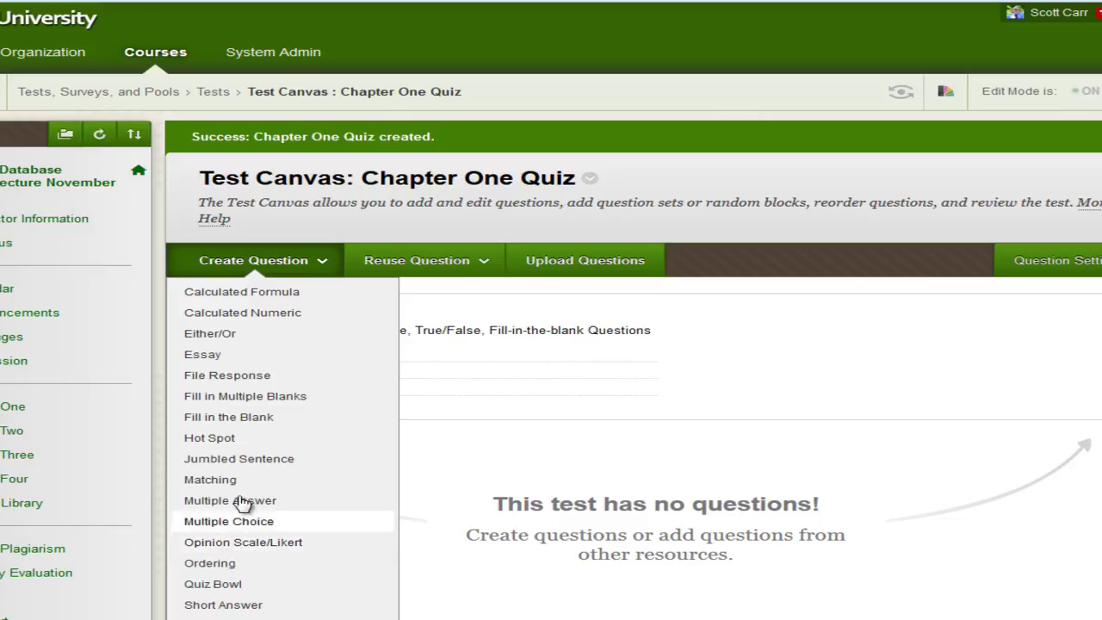
{"action": "left_click", "coordinate": [250, 428]}
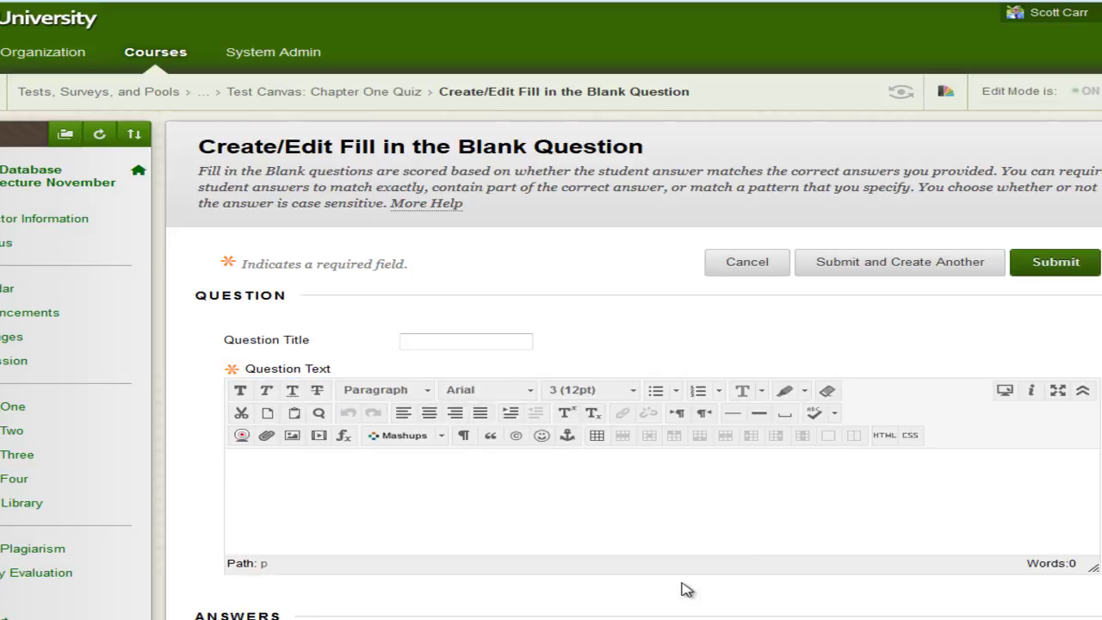
Write the question text as an underscore blank followed by "known facts that can be recorded and that have implicit meaning.".
{"action": "scroll", "coordinate": [687, 584], "scroll_direction": "down", "scroll_amount": 2}
{"action": "scroll", "coordinate": [686, 577], "scroll_direction": "down", "scroll_amount": 2}
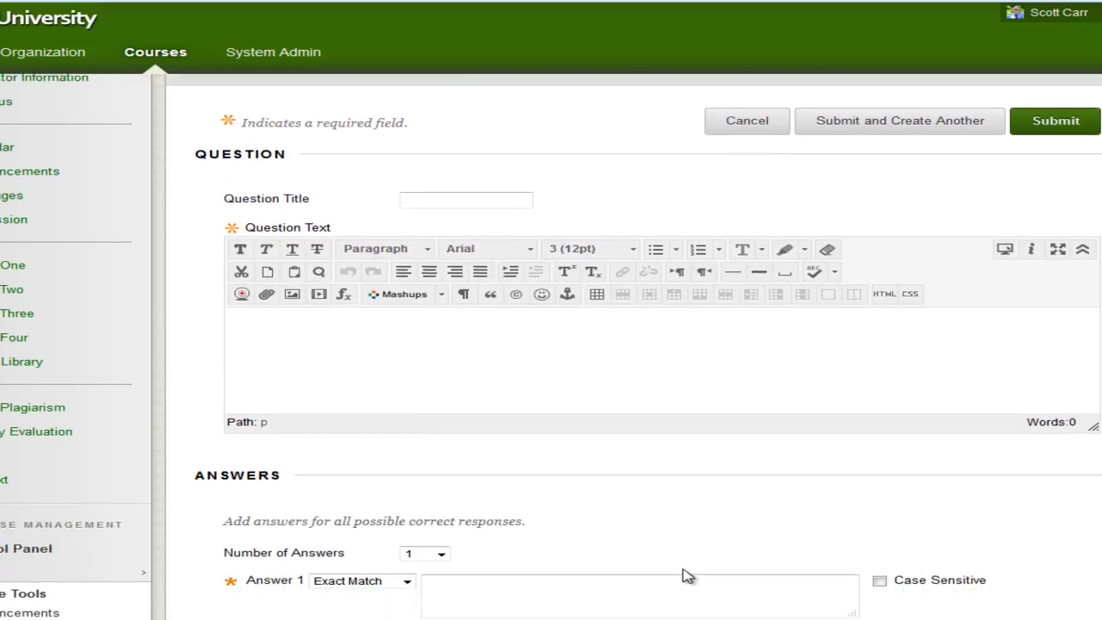
{"action": "left_click", "coordinate": [274, 322]}
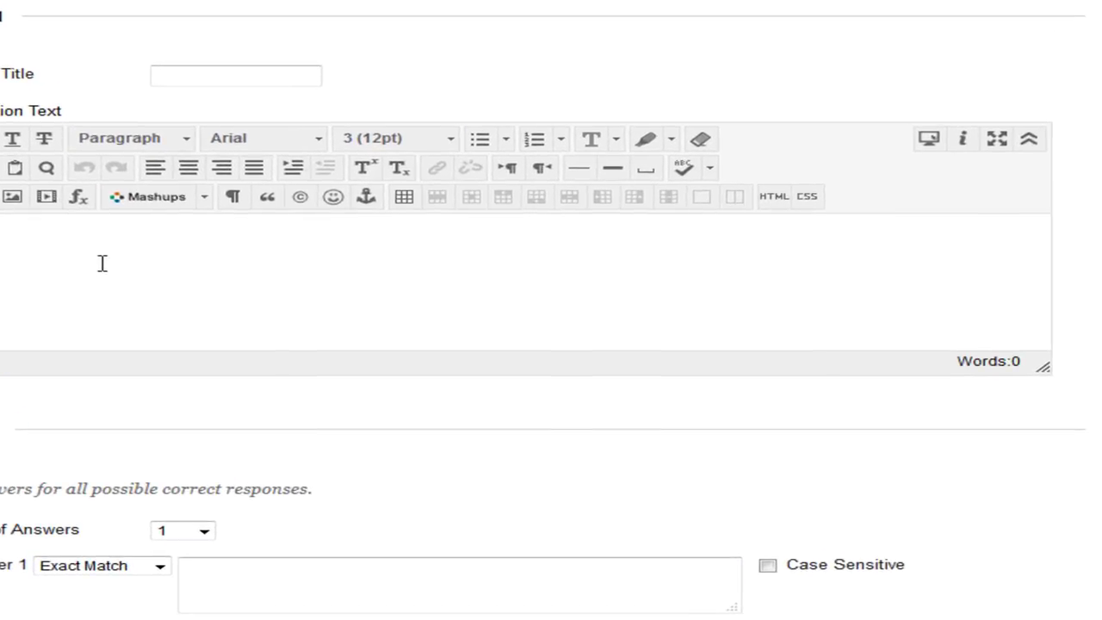
{"action": "type", "text": "__________ know"}
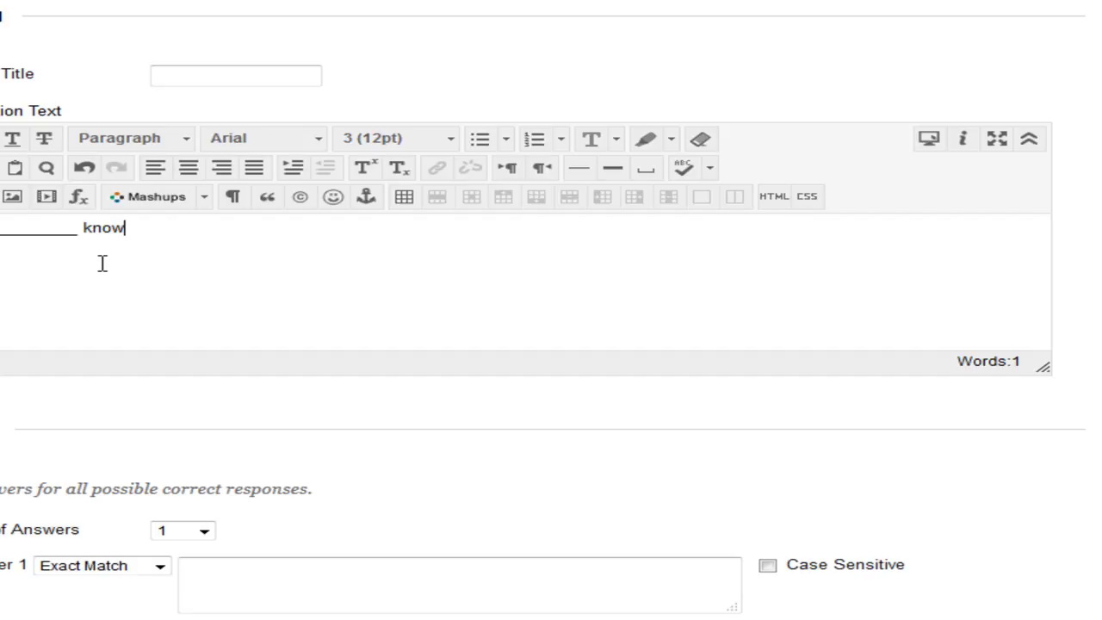
{"action": "type", "text": "n facts that can be "}
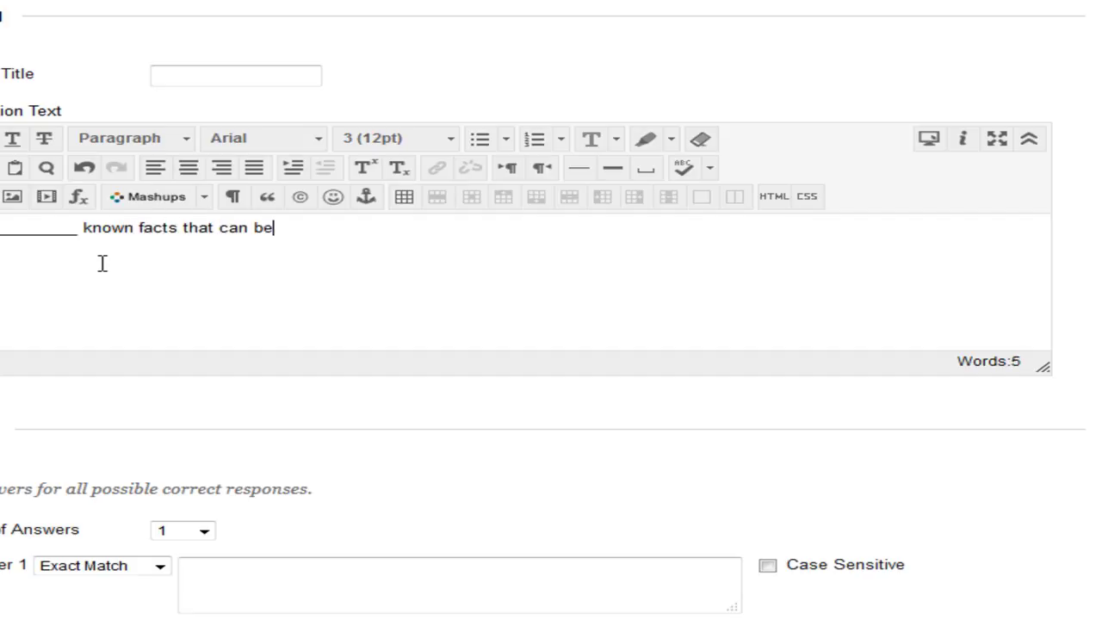
{"action": "type", "text": "recored"}
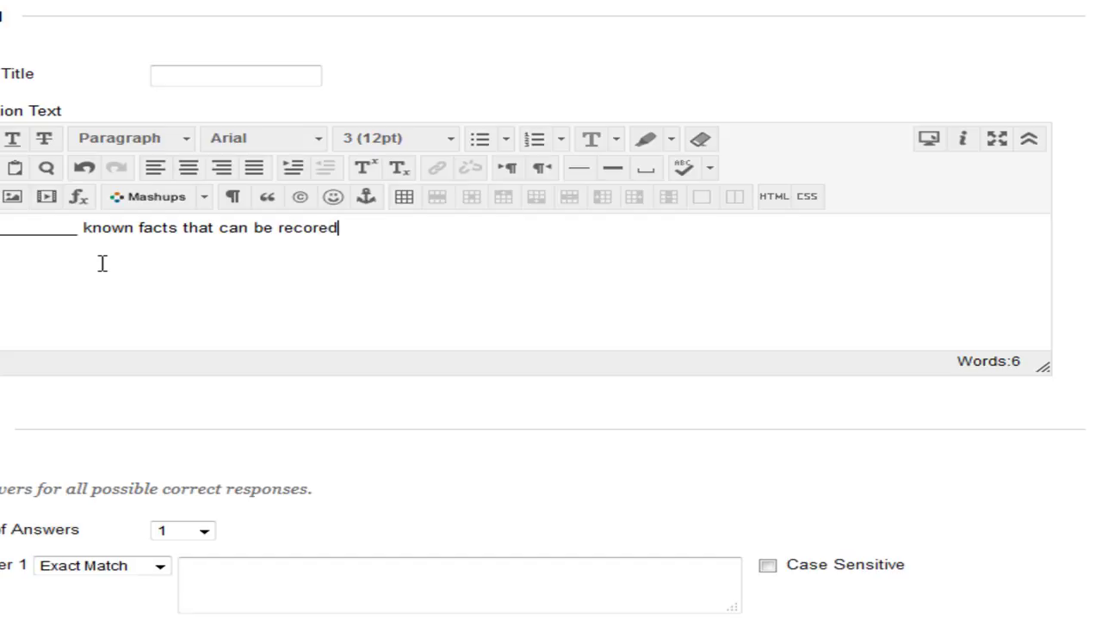
{"action": "key", "text": "BackSpace"}
{"action": "key", "text": "BackSpace"}
{"action": "type", "text": "ded and that"}
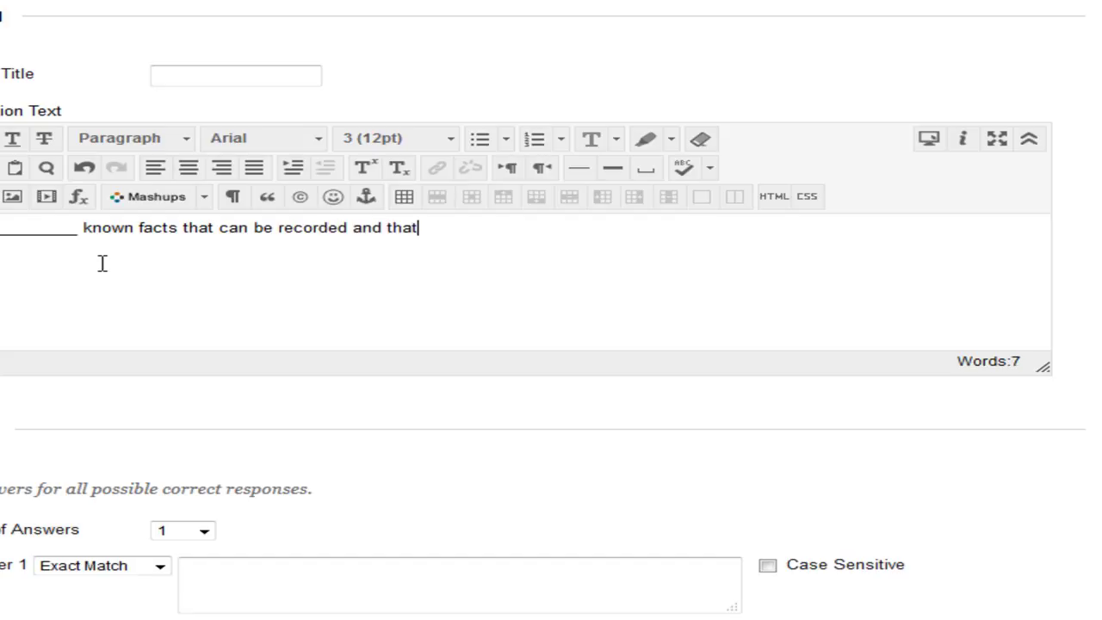
{"action": "type", "text": " have i"}
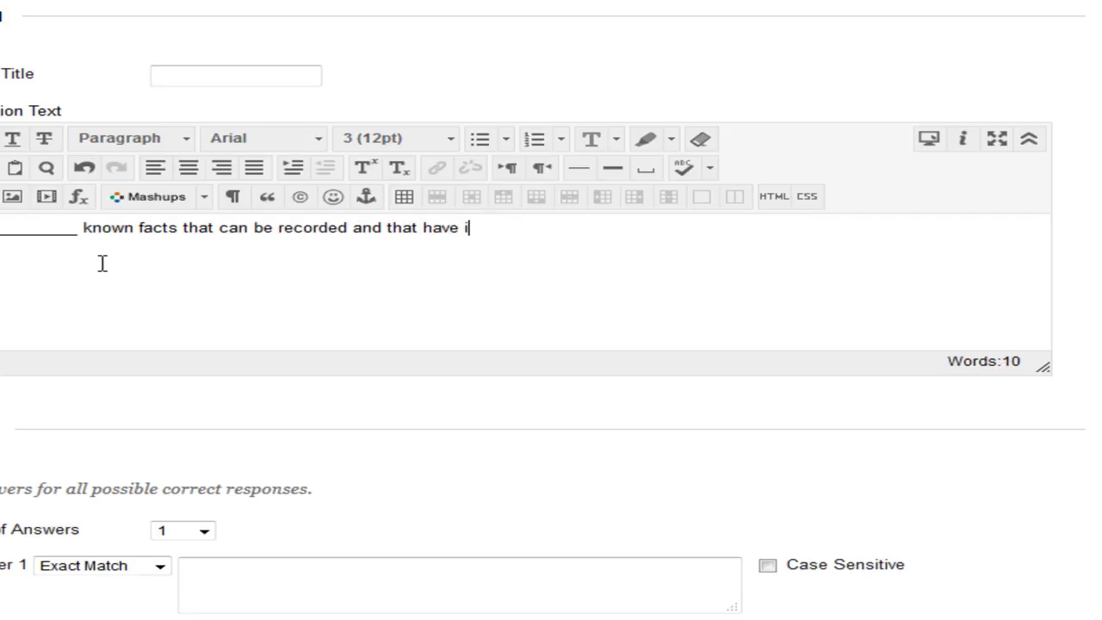
{"action": "type", "text": "mplicit meaning."}
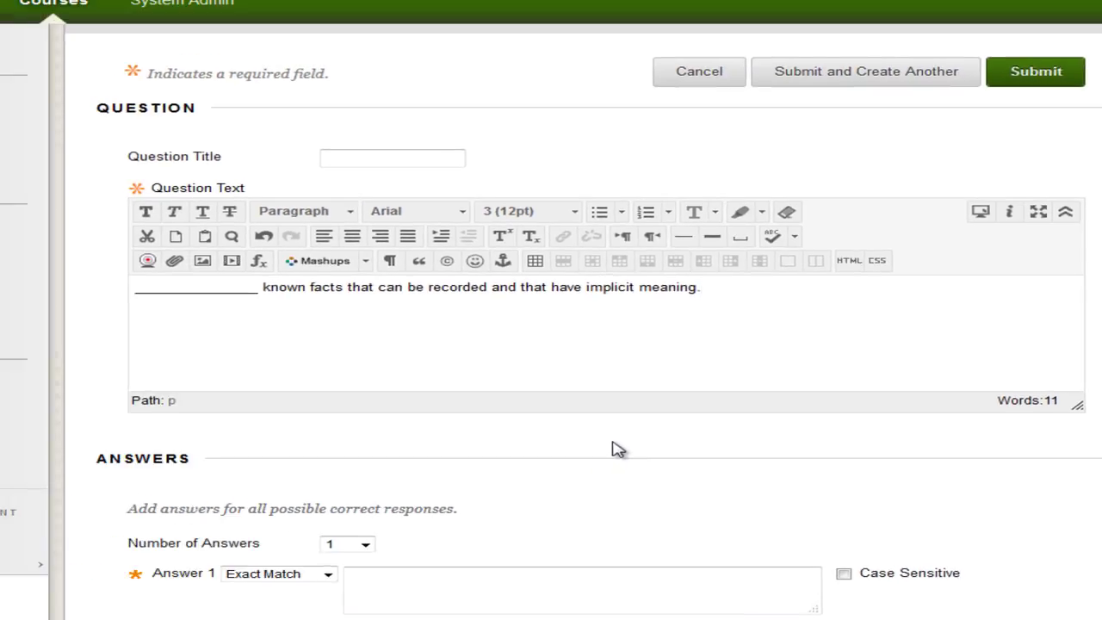
Enter "Data" as the exact-match Answer 1 for the question.
{"action": "scroll", "coordinate": [506, 495], "scroll_direction": "down", "scroll_amount": 3}
{"action": "scroll", "coordinate": [683, 475], "scroll_direction": "down", "scroll_amount": 1}
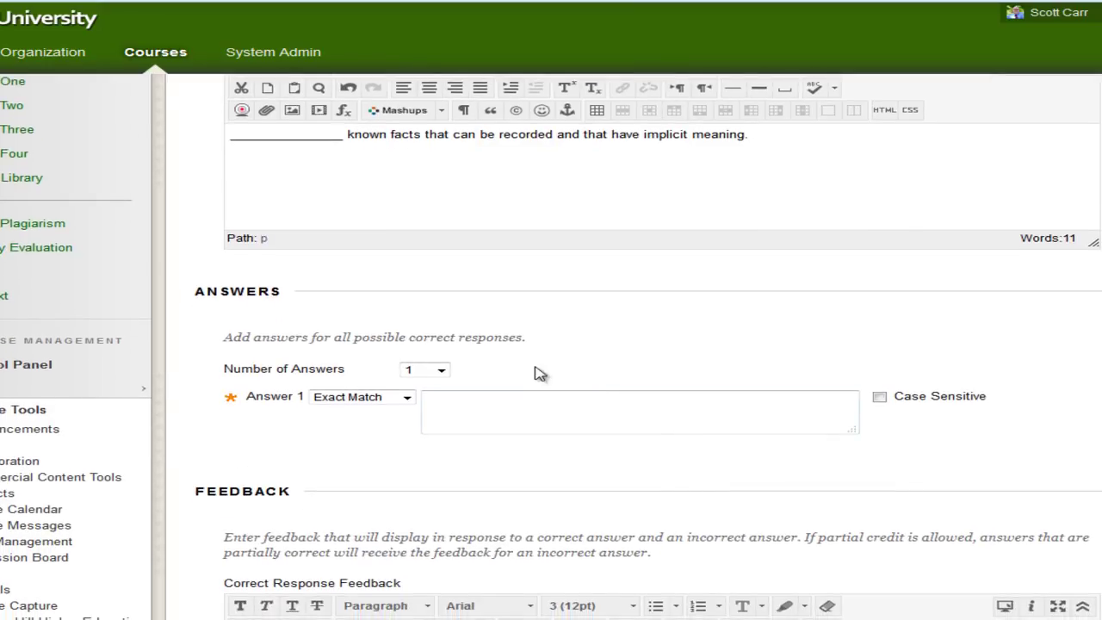
{"action": "left_click", "coordinate": [532, 403]}
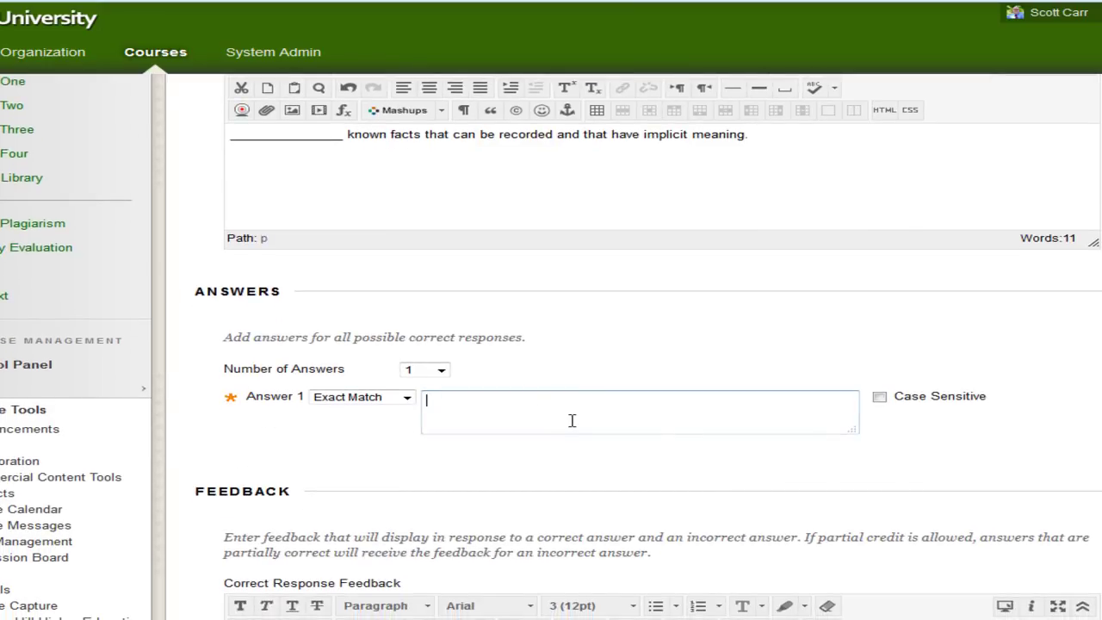
{"action": "type", "text": "Data"}
Submit the fill-in-the-blank question without feedback or categories and review it on the test canvas.
{"action": "scroll", "coordinate": [647, 458], "scroll_direction": "down", "scroll_amount": 2}
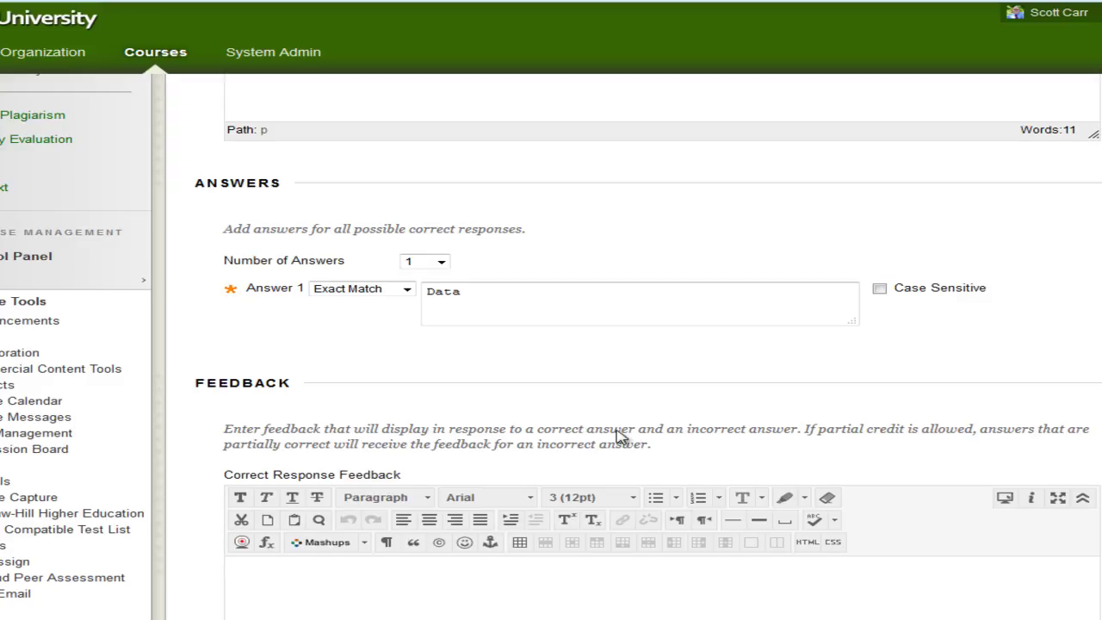
{"action": "scroll", "coordinate": [617, 427], "scroll_direction": "down", "scroll_amount": 3}
{"action": "scroll", "coordinate": [617, 428], "scroll_direction": "down", "scroll_amount": 5}
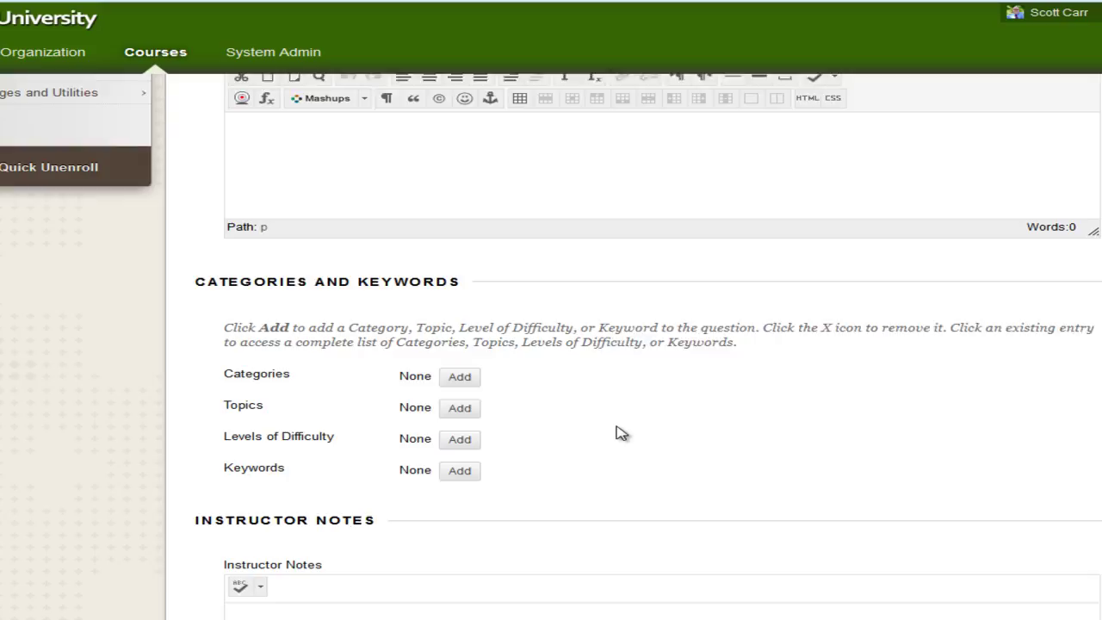
{"action": "scroll", "coordinate": [450, 511], "scroll_direction": "down", "scroll_amount": 2}
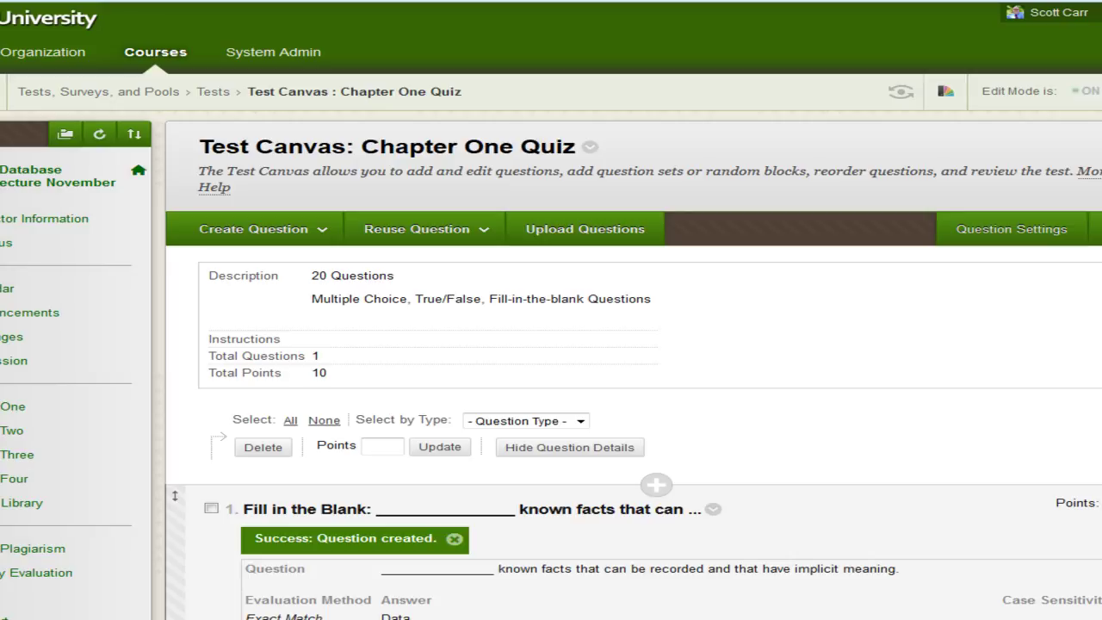
{"action": "scroll", "coordinate": [810, 546], "scroll_direction": "down", "scroll_amount": 2}
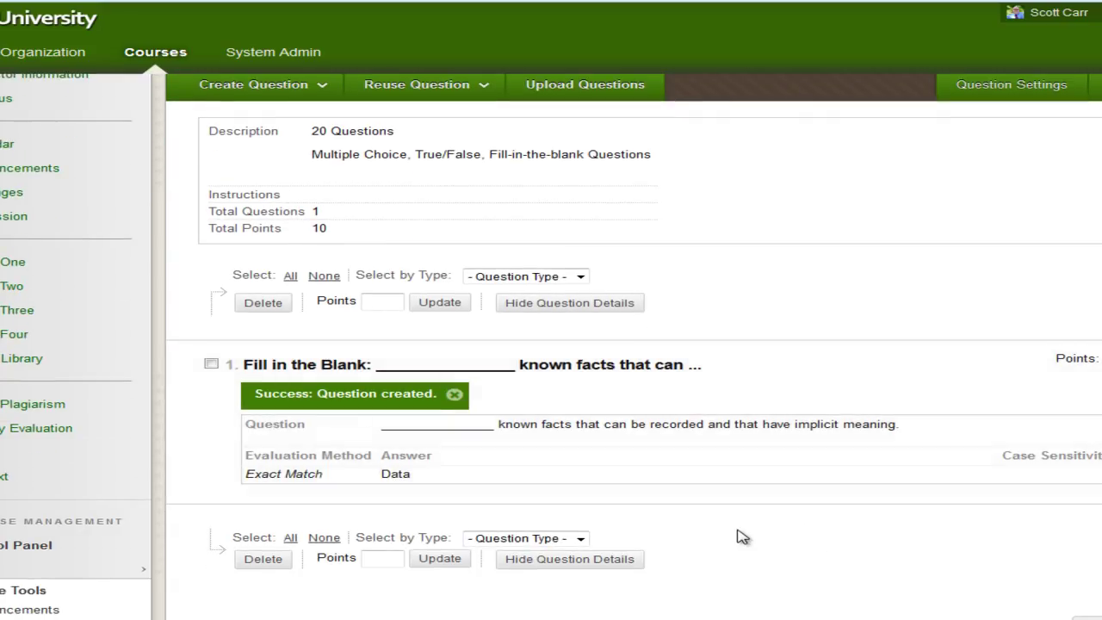
Create another Fill in the Blank question with the text "What does DBMS stand for?".
{"action": "scroll", "coordinate": [740, 537], "scroll_direction": "up", "scroll_amount": 2}
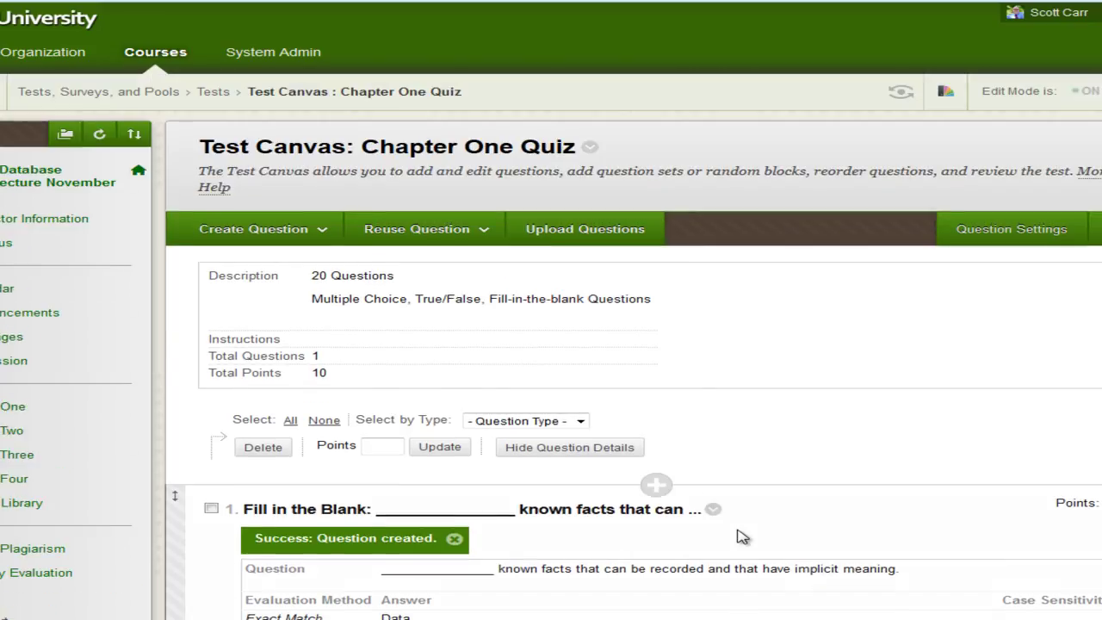
{"action": "left_click", "coordinate": [259, 230]}
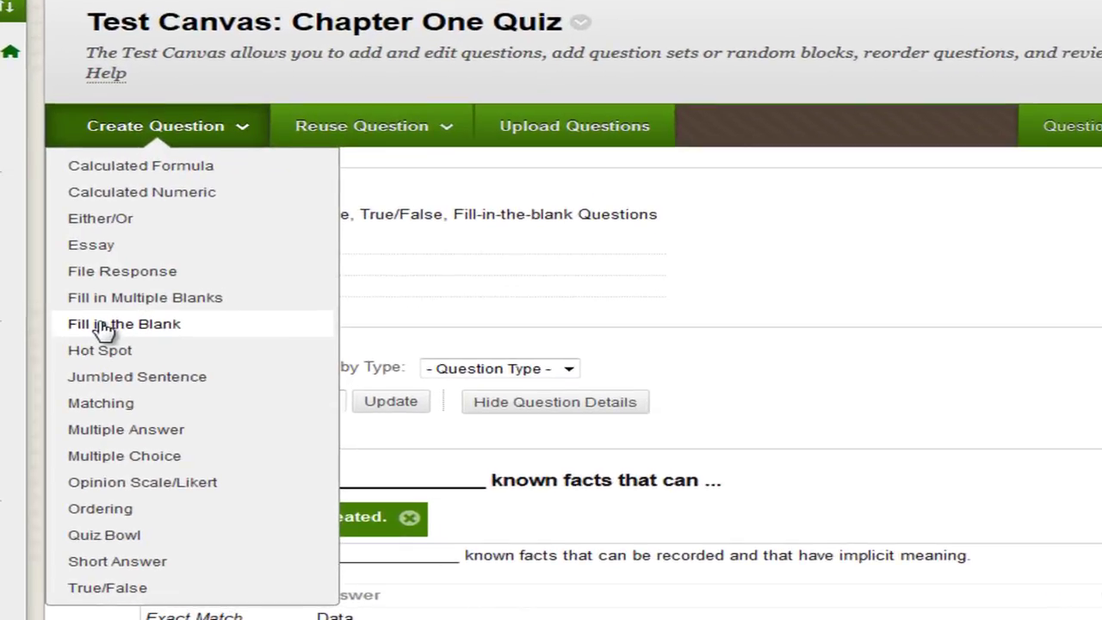
{"action": "left_click", "coordinate": [102, 325]}
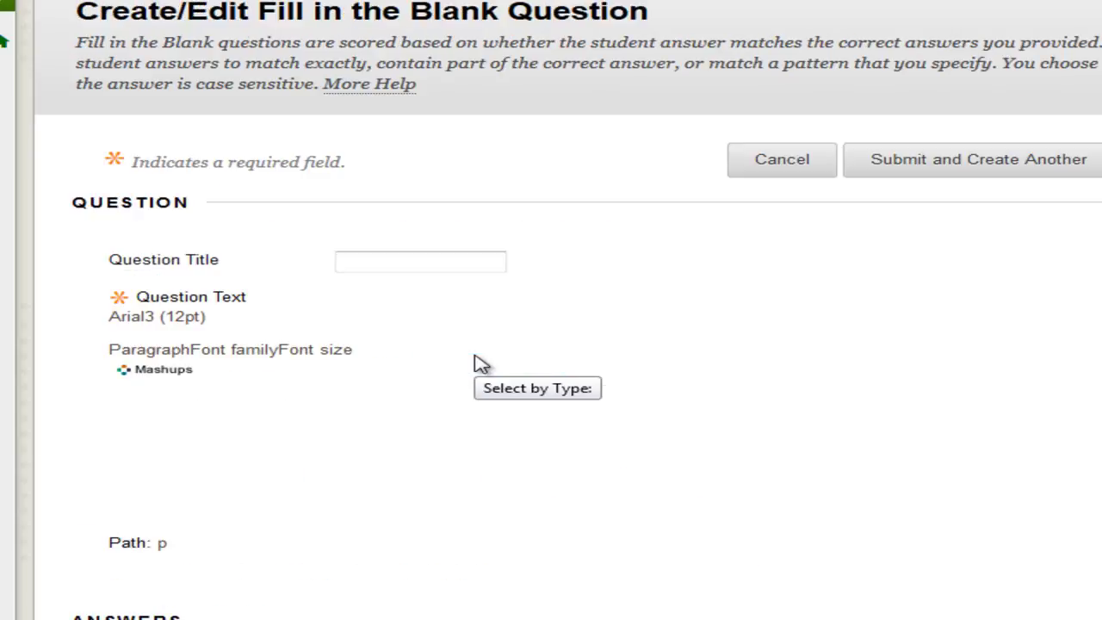
{"action": "left_click", "coordinate": [390, 440]}
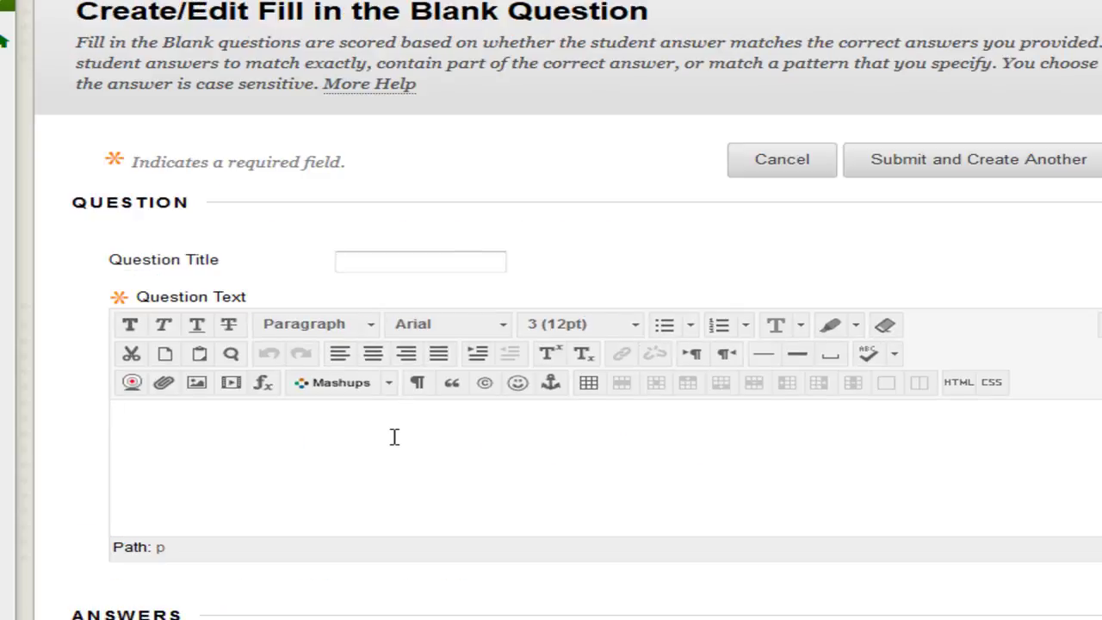
{"action": "type", "text": "What does DM"}
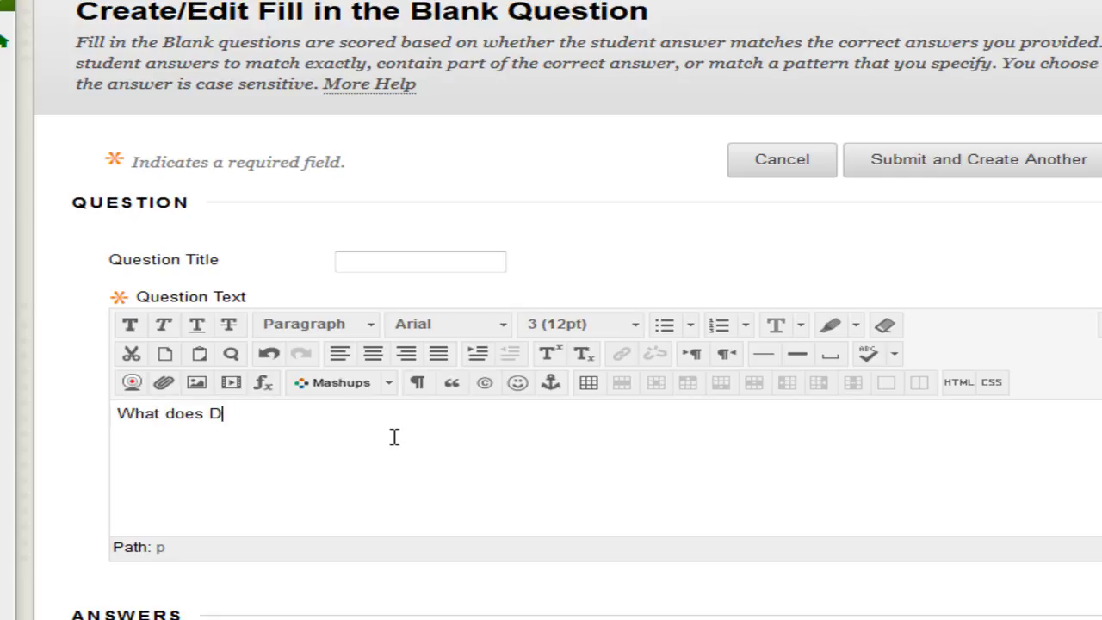
{"action": "key", "text": "BackSpace"}
{"action": "type", "text": "BMS stand for"}
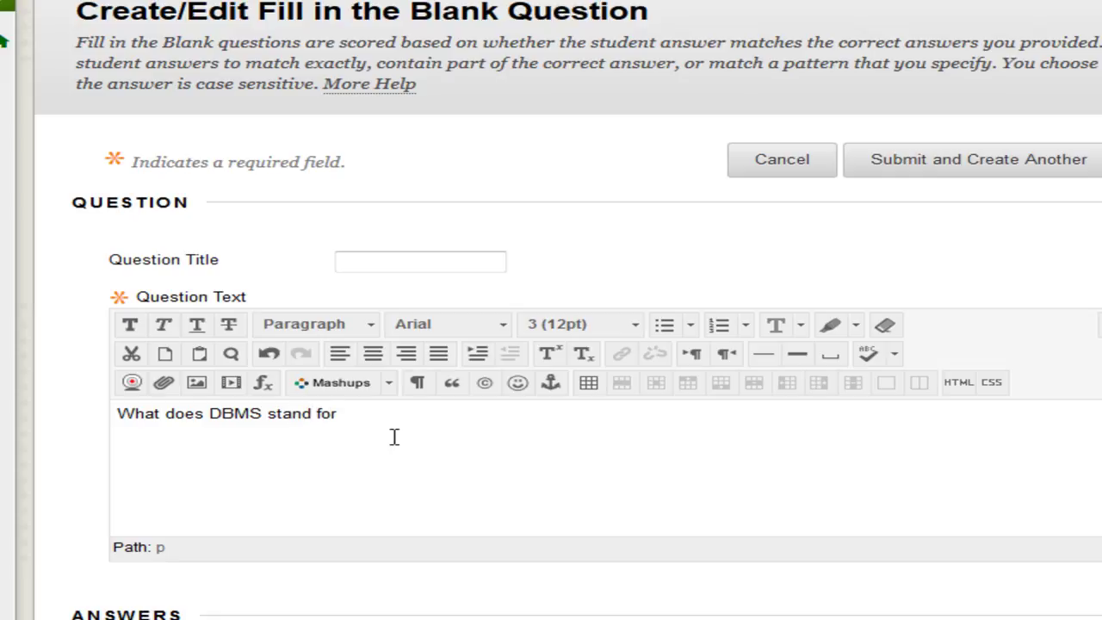
{"action": "type", "text": "?"}
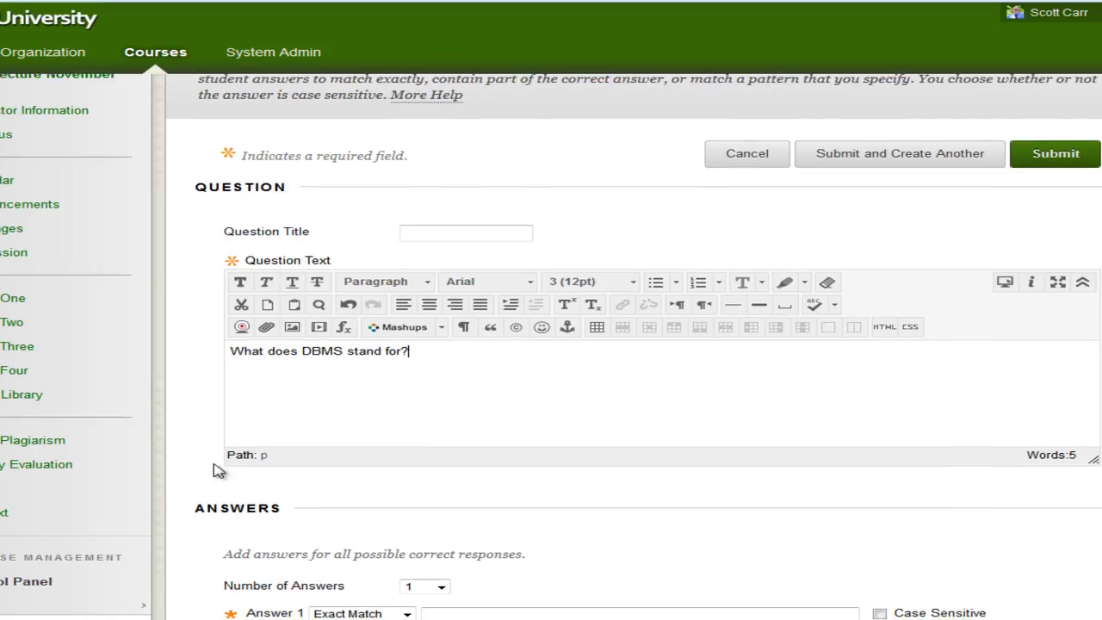
Enter "Database Management System" as the exact-match Answer 1 for the DBMS question.
{"action": "scroll", "coordinate": [259, 468], "scroll_direction": "down", "scroll_amount": 2}
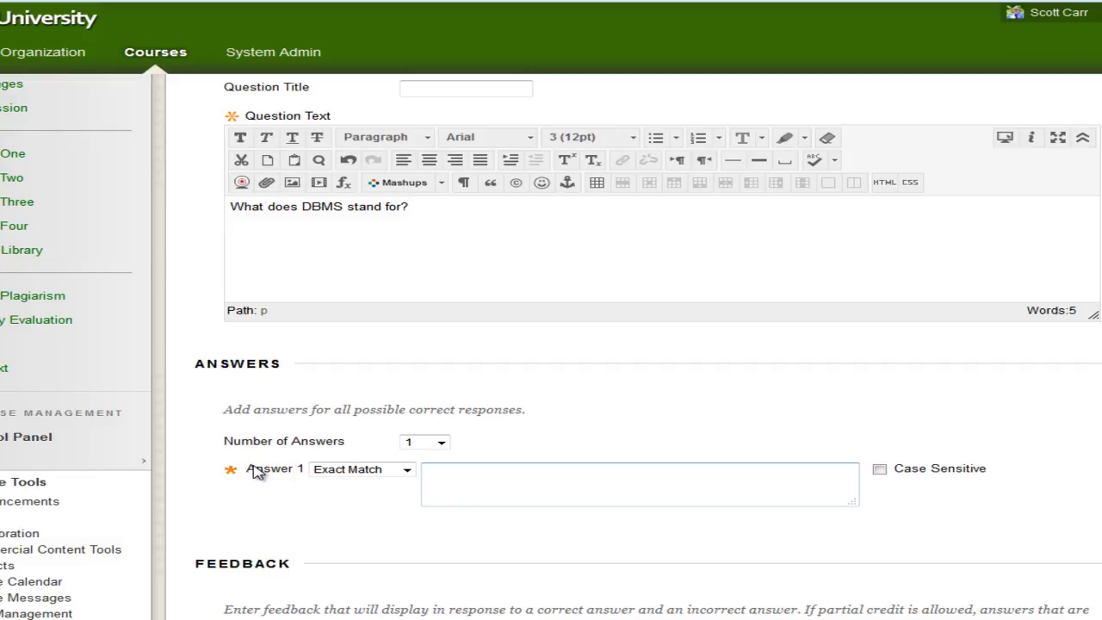
{"action": "left_click", "coordinate": [548, 483]}
{"action": "type", "text": "Database Management System"}
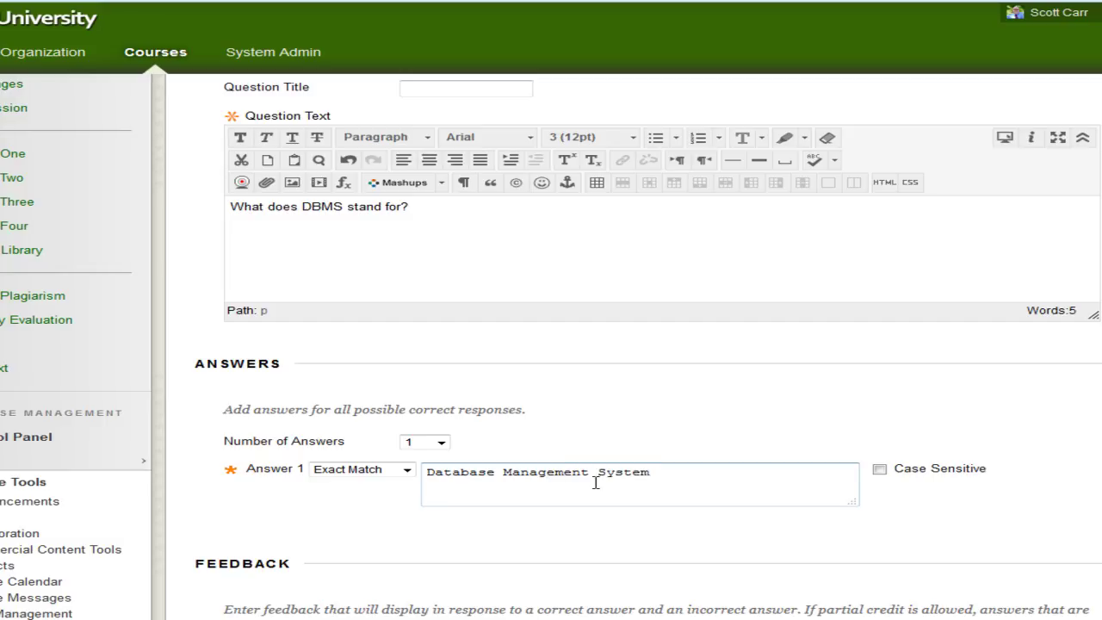
Submit the DBMS question without feedback and return from the test canvas to the Tests list.
{"action": "scroll", "coordinate": [564, 479], "scroll_direction": "down", "scroll_amount": 3}
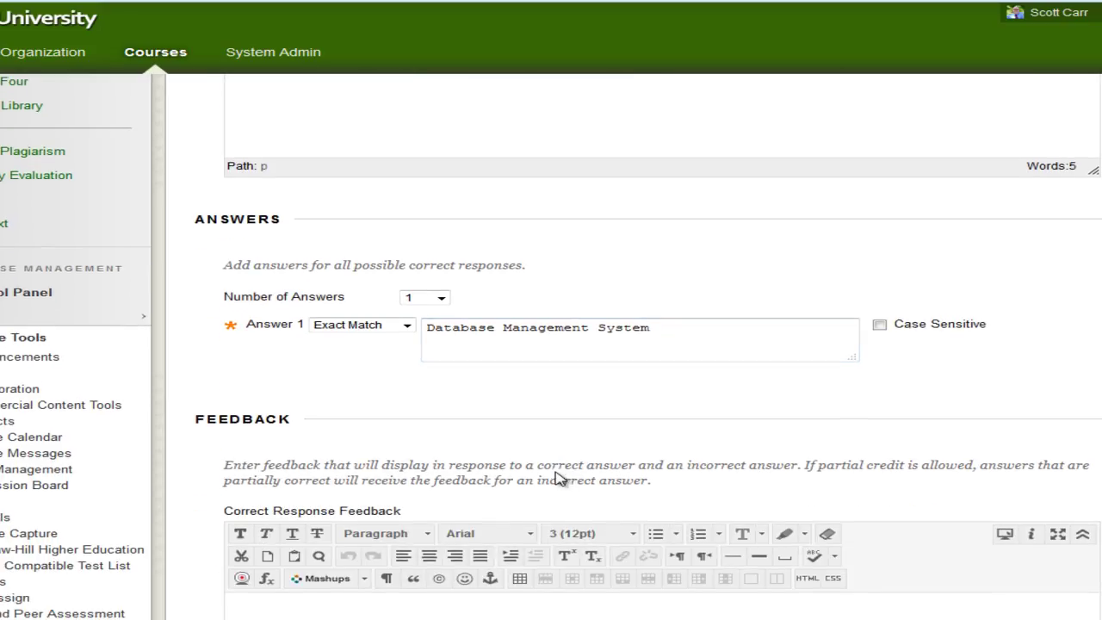
{"action": "scroll", "coordinate": [817, 568], "scroll_direction": "down", "scroll_amount": 15}
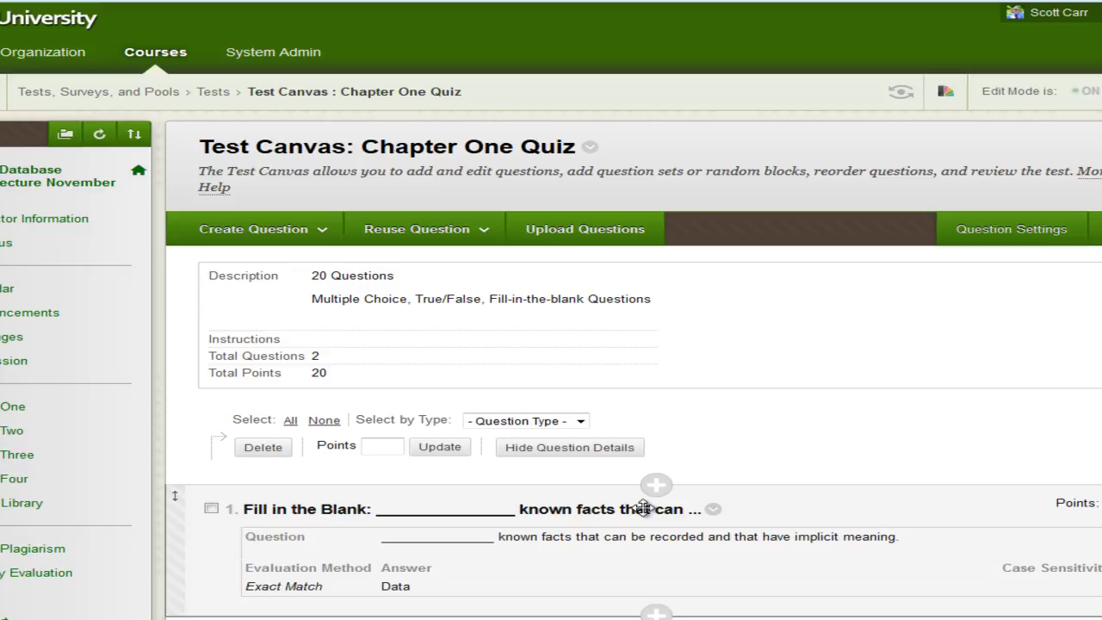
{"action": "scroll", "coordinate": [644, 508], "scroll_direction": "down", "scroll_amount": 8}
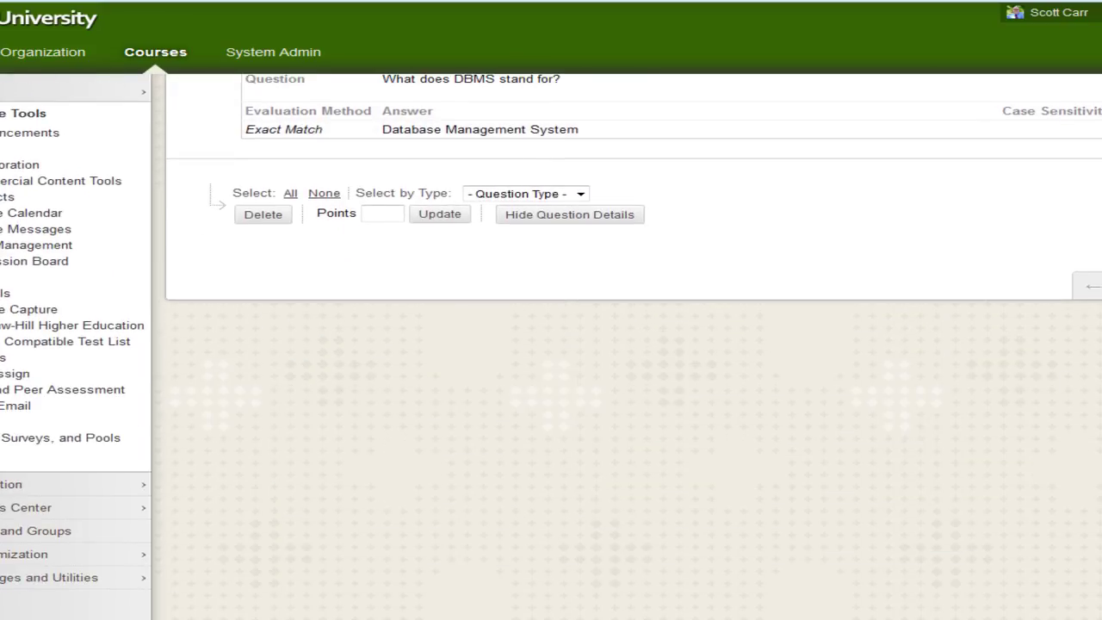
{"action": "left_click", "coordinate": [1090, 286]}
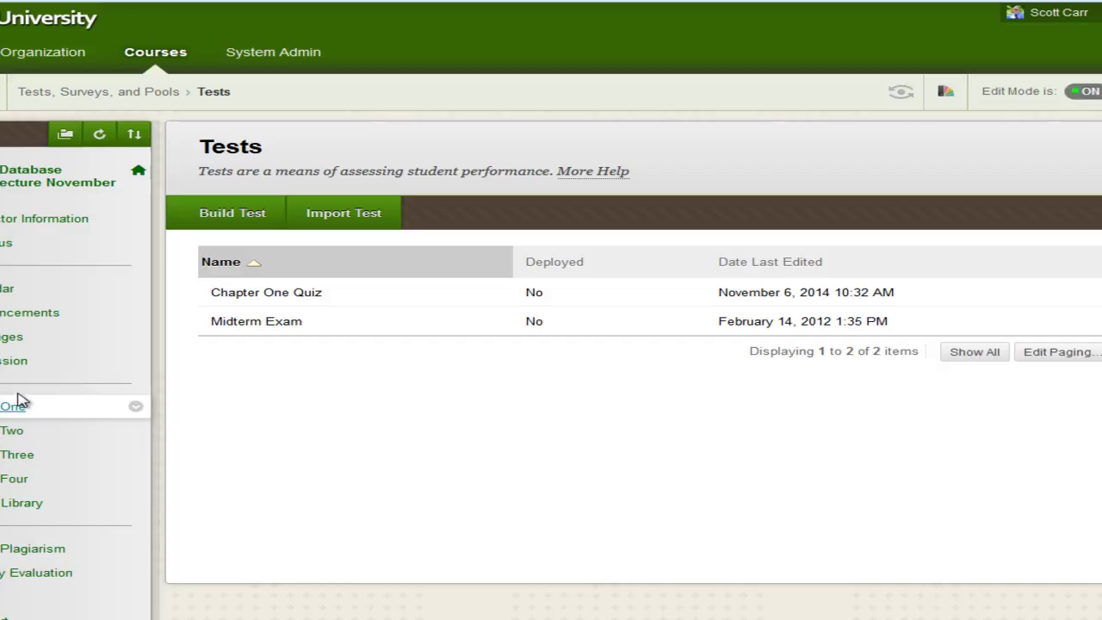
Add the existing Chapter One Quiz as a test in the Week Two content area.
{"action": "left_click", "coordinate": [13, 433]}
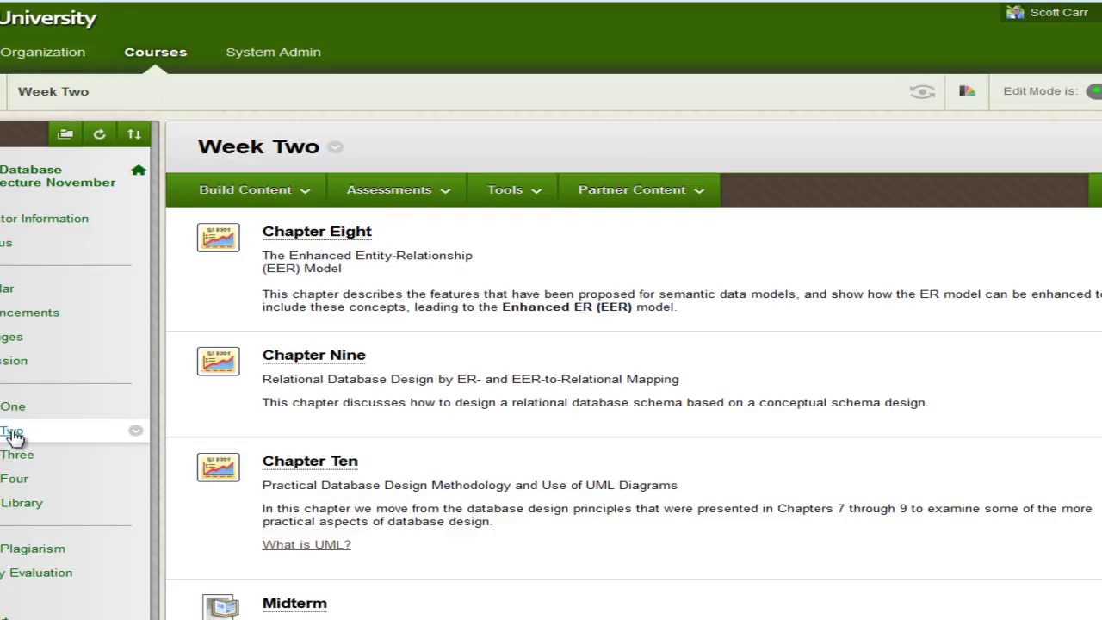
{"action": "left_click", "coordinate": [422, 190]}
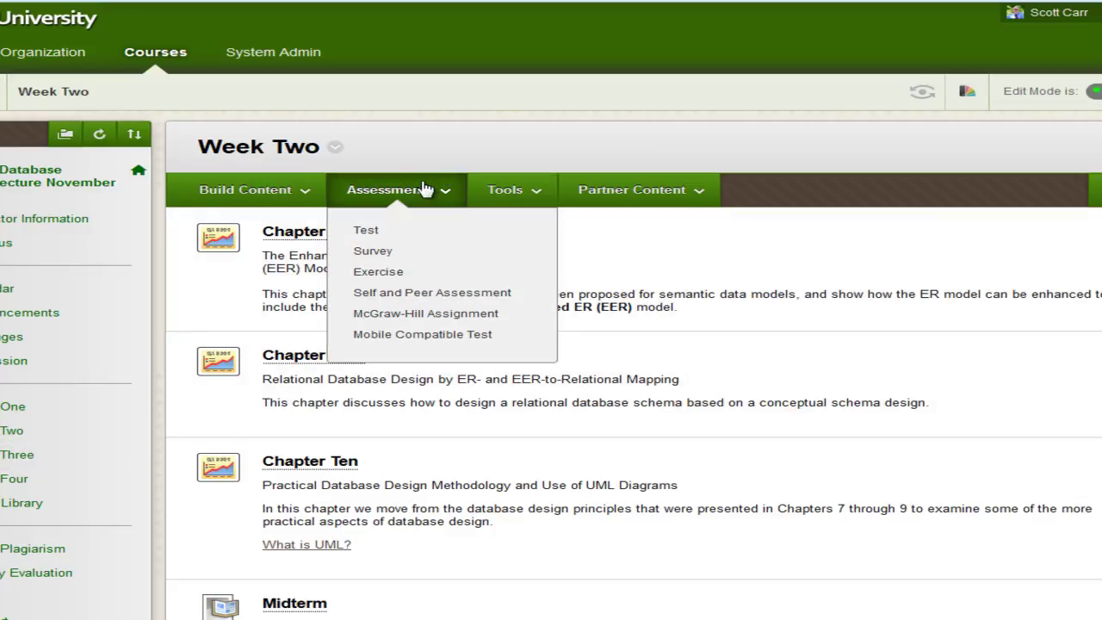
{"action": "left_click", "coordinate": [366, 235]}
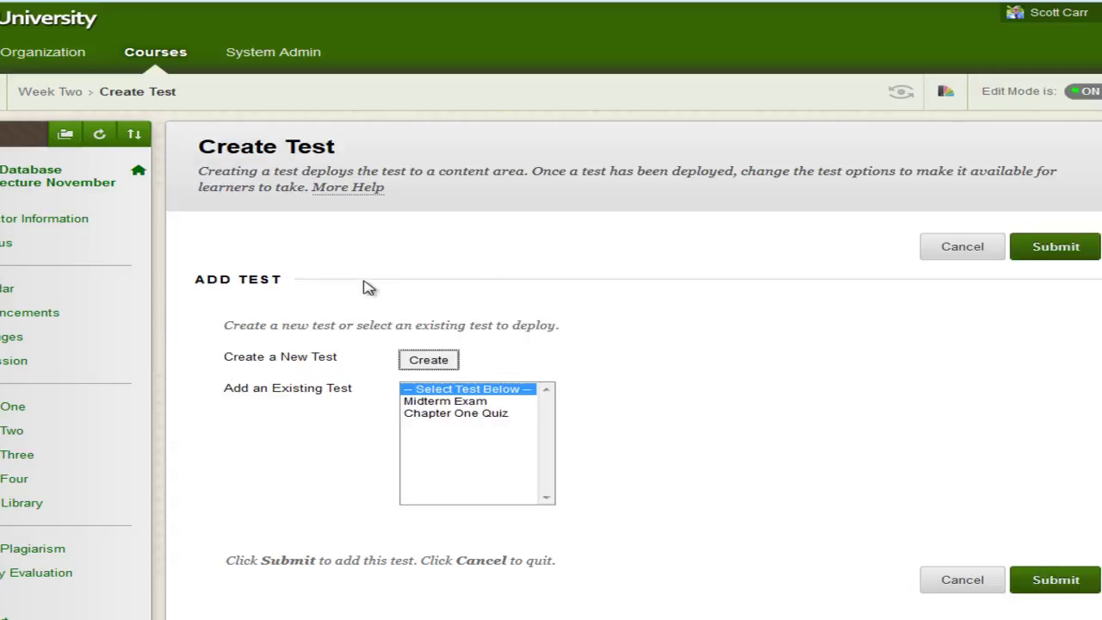
{"action": "left_click", "coordinate": [470, 415]}
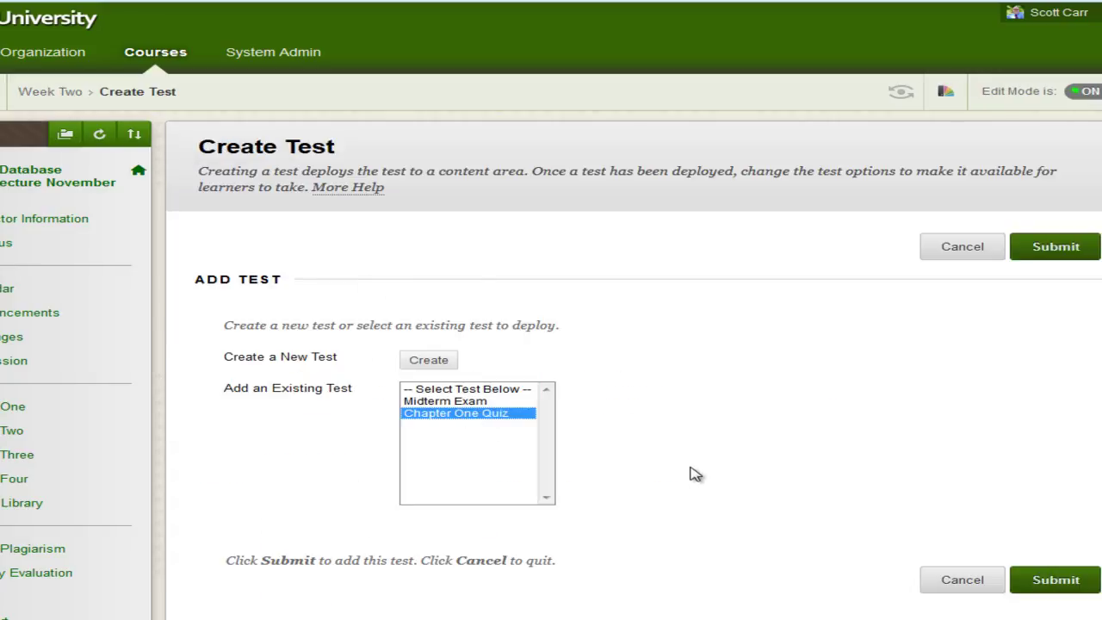
{"action": "left_click", "coordinate": [1065, 247]}
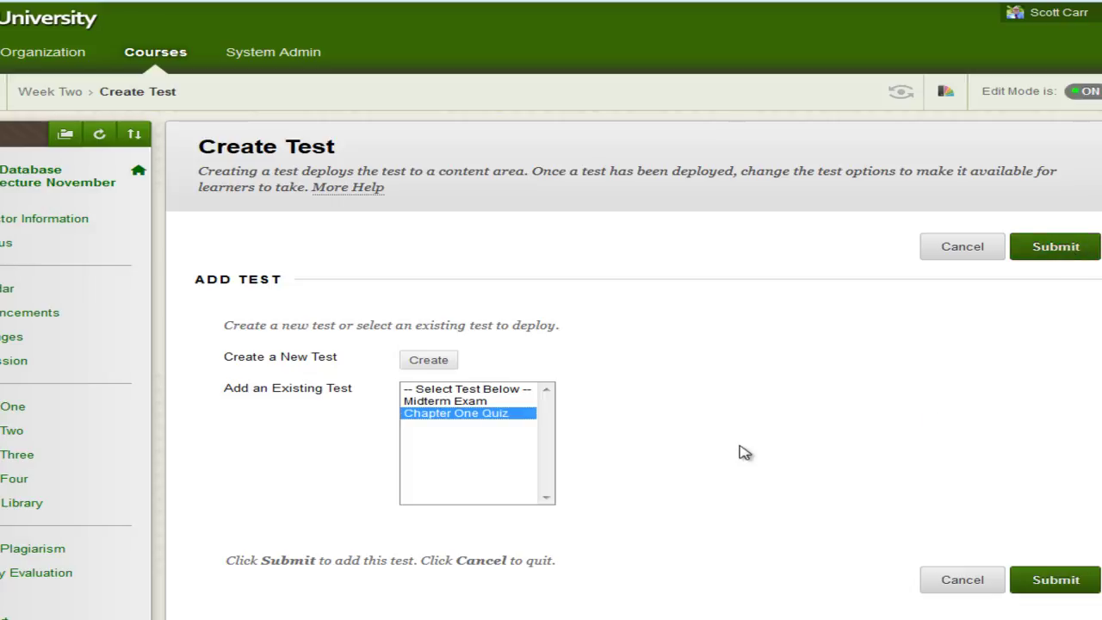
Allow unlimited multiple attempts on the quiz and score attempts using the Highest Result.
{"action": "scroll", "coordinate": [745, 452], "scroll_direction": "down", "scroll_amount": 4}
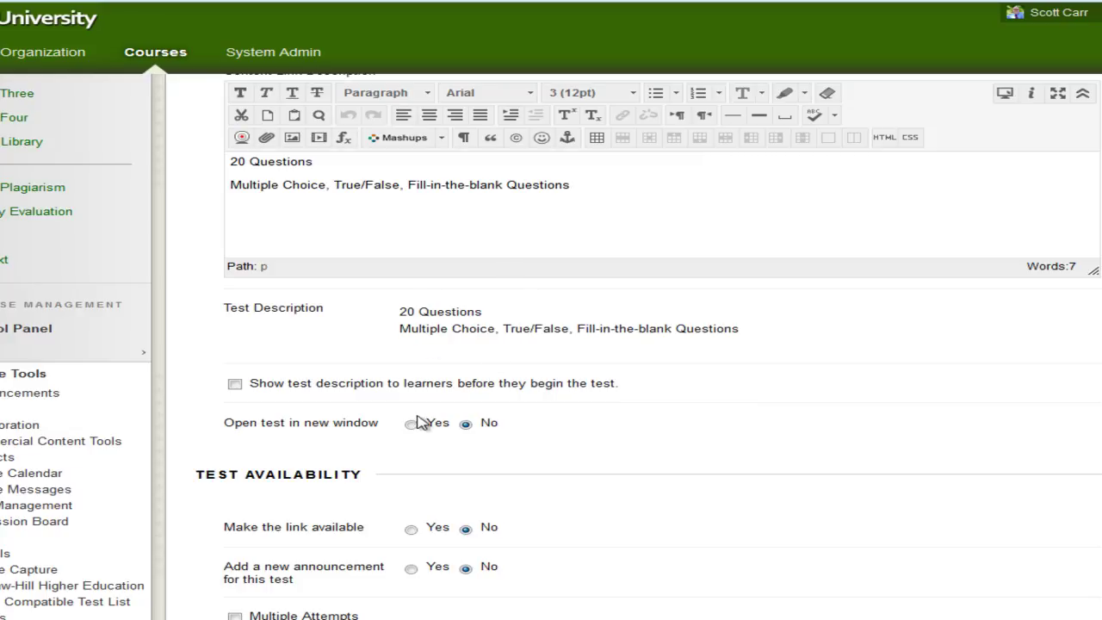
{"action": "scroll", "coordinate": [555, 477], "scroll_direction": "down", "scroll_amount": 3}
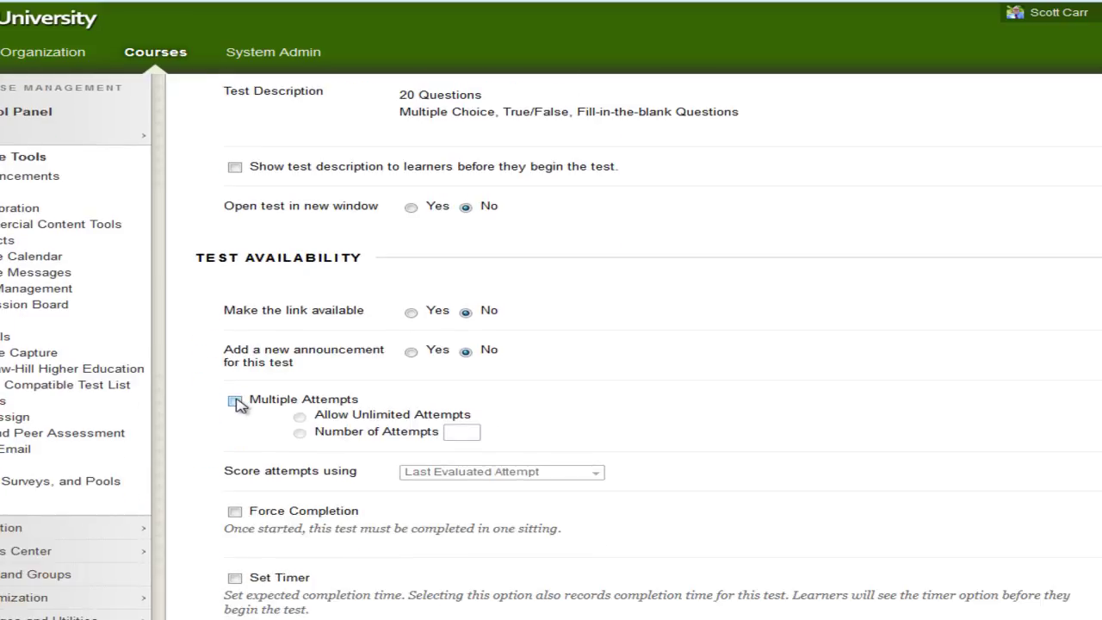
{"action": "left_click", "coordinate": [237, 402]}
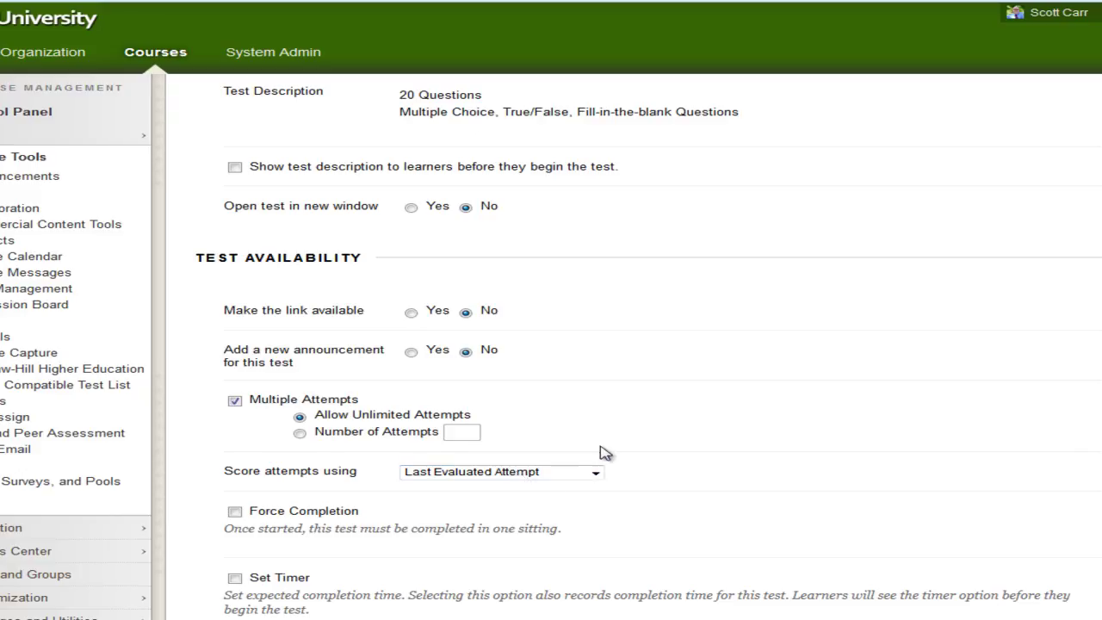
{"action": "scroll", "coordinate": [561, 435], "scroll_direction": "down", "scroll_amount": 1}
{"action": "left_click", "coordinate": [504, 364]}
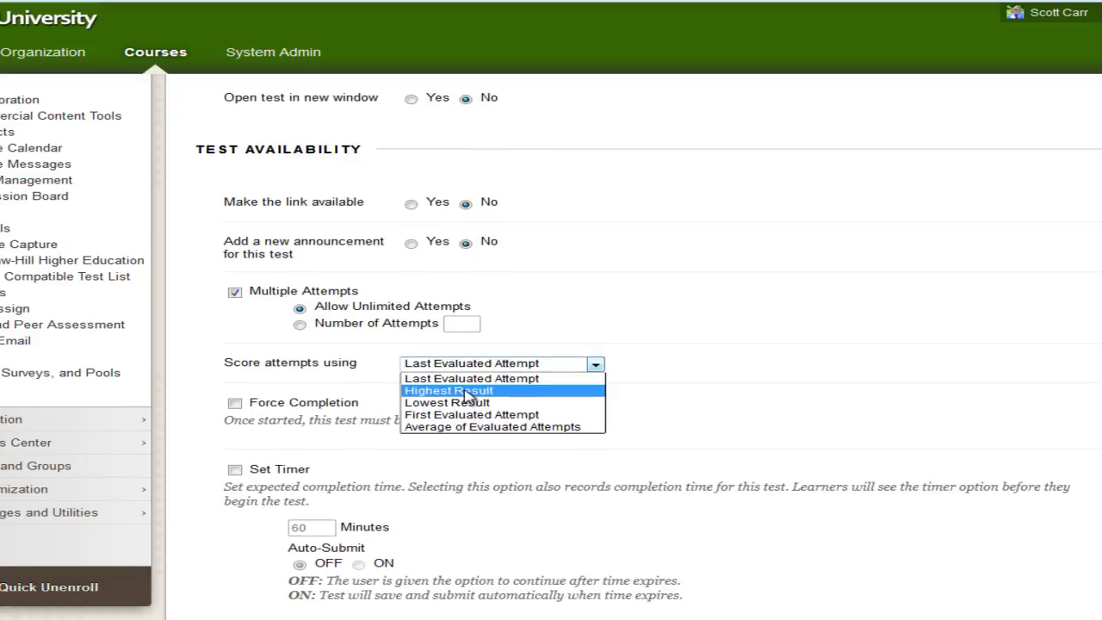
{"action": "left_click", "coordinate": [467, 397]}
{"action": "left_click", "coordinate": [573, 430]}
Turn on Force Completion for the quiz and set its link to be available.
{"action": "scroll", "coordinate": [670, 436], "scroll_direction": "down", "scroll_amount": 1}
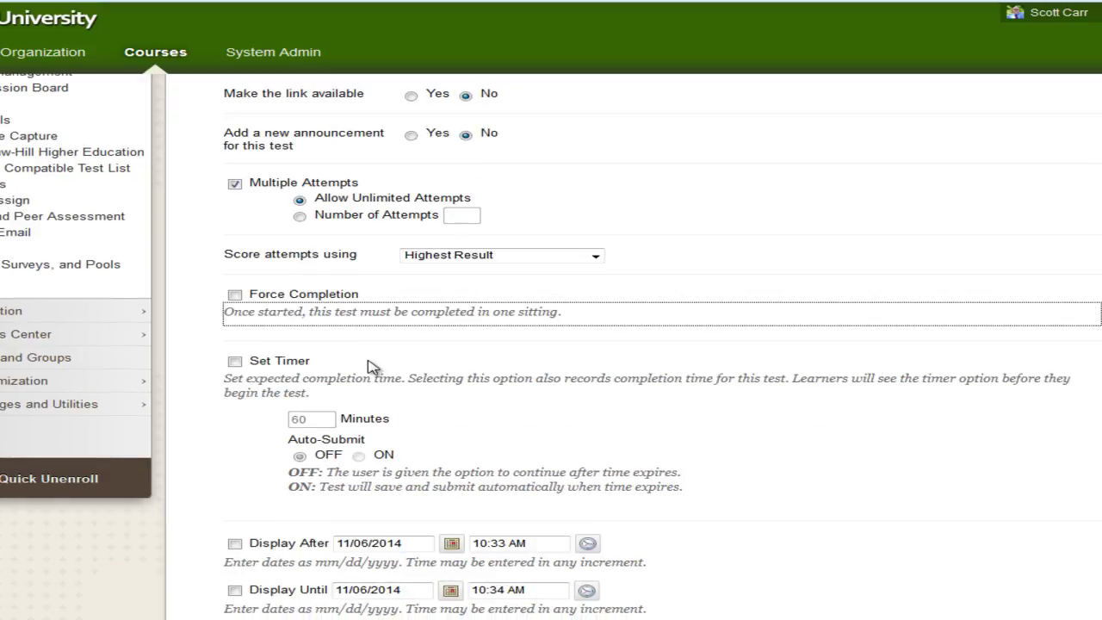
{"action": "left_click", "coordinate": [235, 295]}
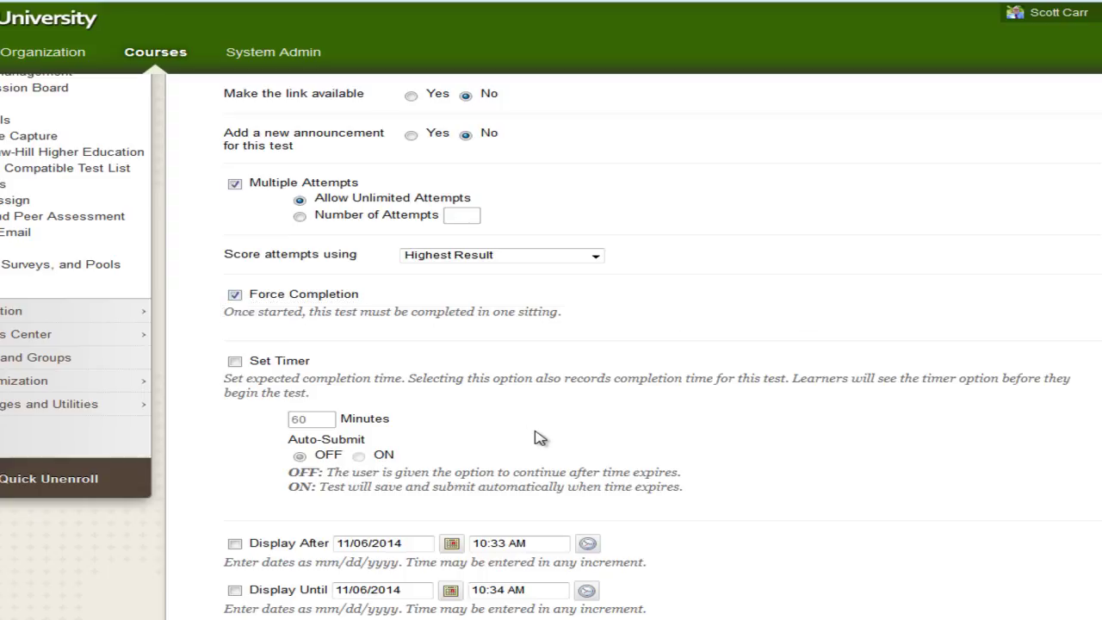
{"action": "scroll", "coordinate": [527, 420], "scroll_direction": "down", "scroll_amount": 1}
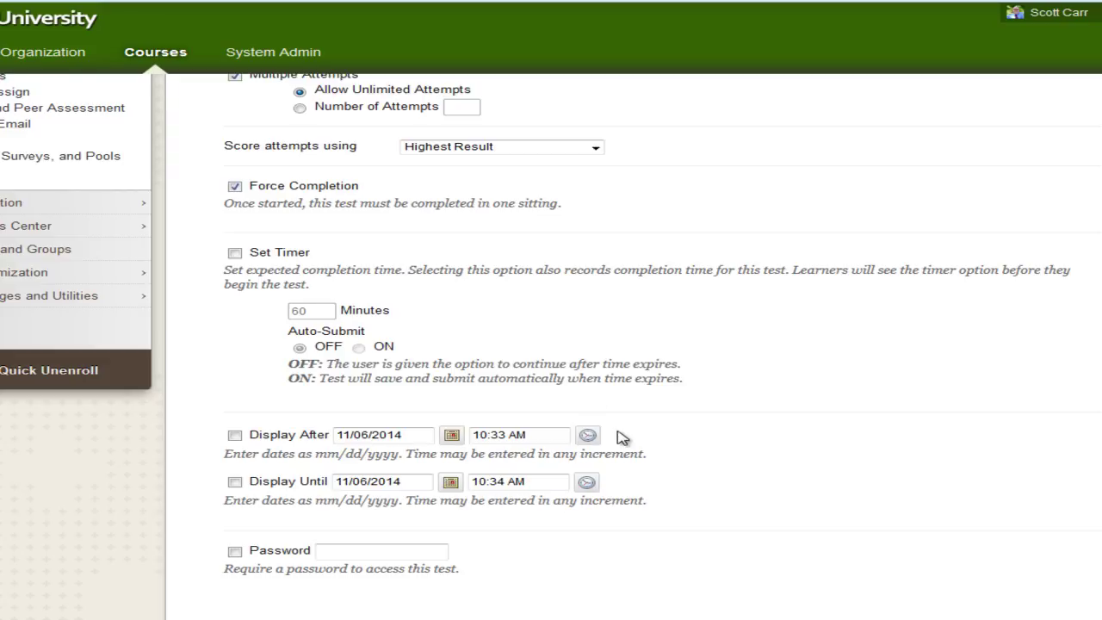
{"action": "scroll", "coordinate": [620, 437], "scroll_direction": "up", "scroll_amount": 3}
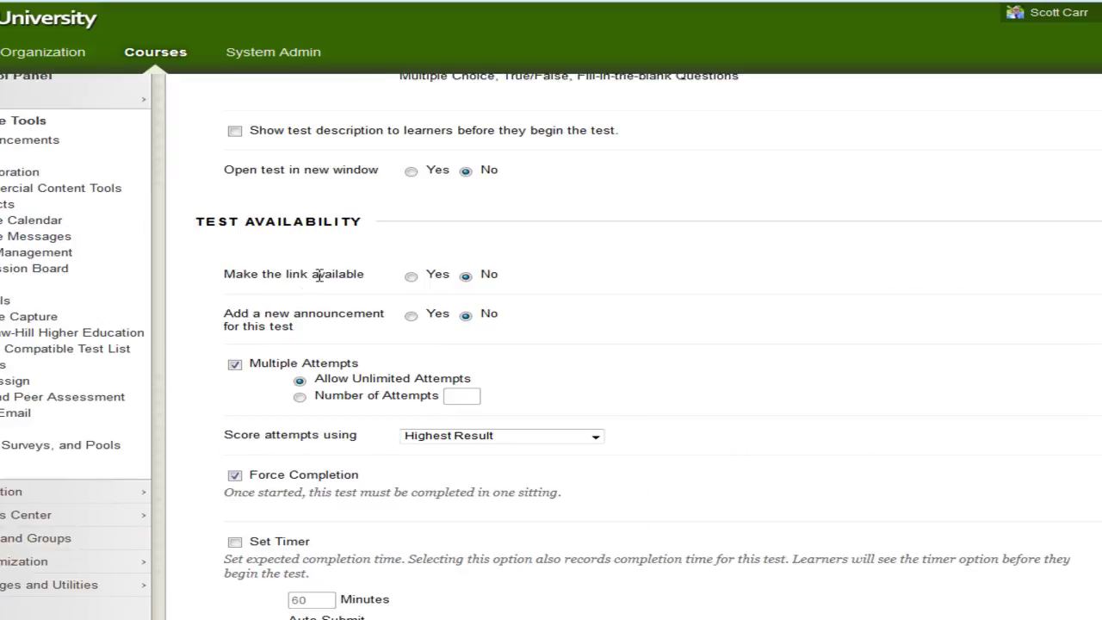
{"action": "left_click", "coordinate": [411, 275]}
{"action": "scroll", "coordinate": [780, 503], "scroll_direction": "up", "scroll_amount": 1}
{"action": "scroll", "coordinate": [773, 482], "scroll_direction": "up", "scroll_amount": 1}
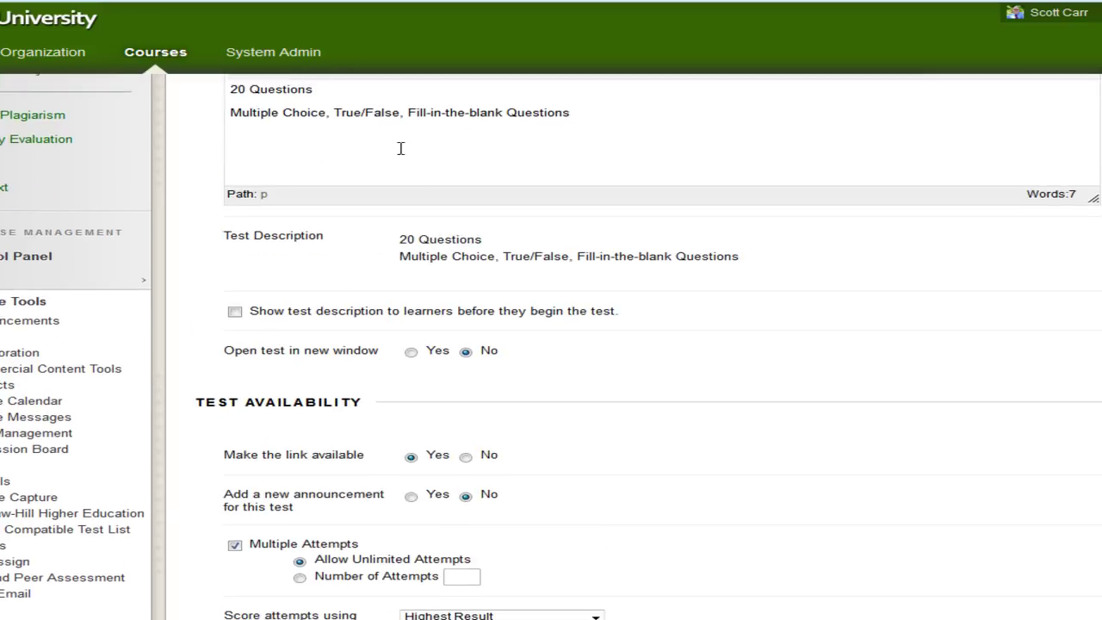
Present the quiz questions One at a Time with Prohibit Backtracking left off, and submit the test options.
{"action": "scroll", "coordinate": [441, 337], "scroll_direction": "down", "scroll_amount": 3}
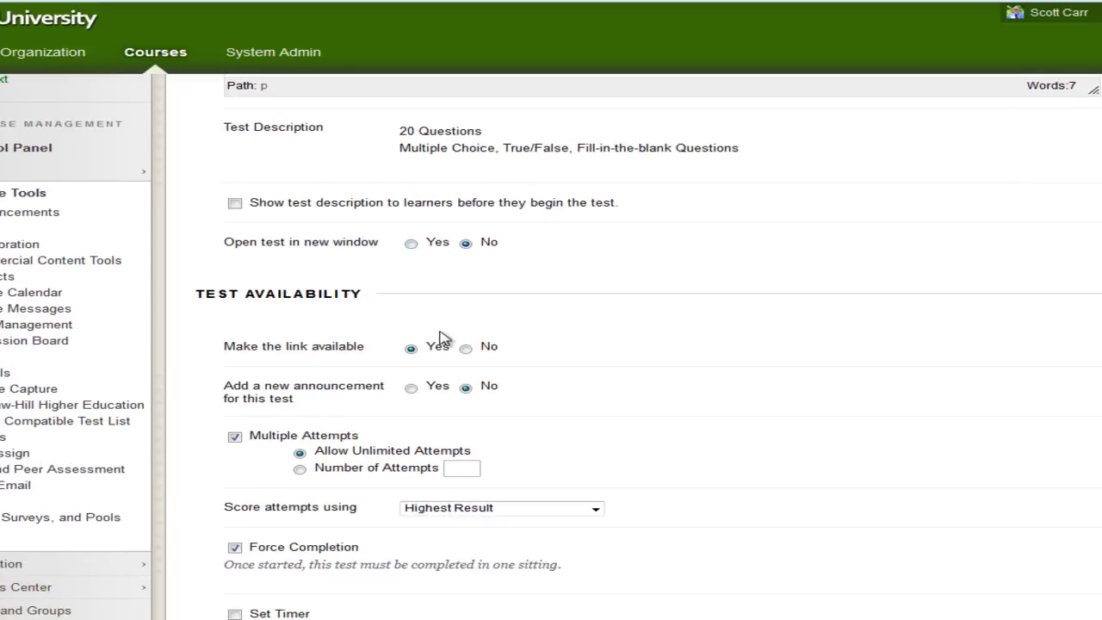
{"action": "scroll", "coordinate": [447, 339], "scroll_direction": "down", "scroll_amount": 5}
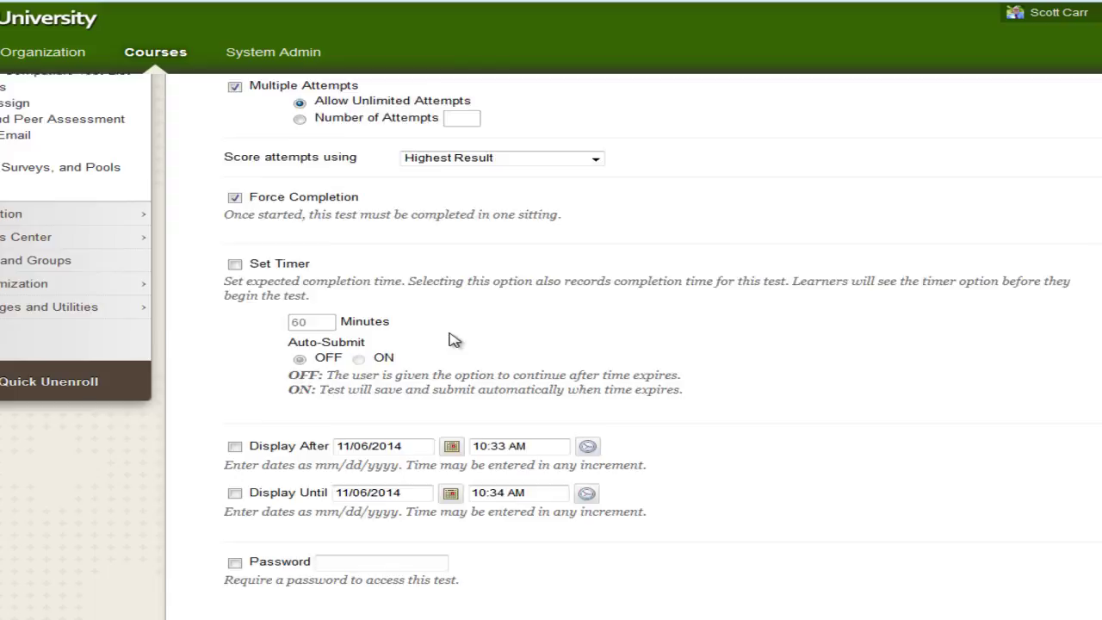
{"action": "scroll", "coordinate": [457, 340], "scroll_direction": "down", "scroll_amount": 5}
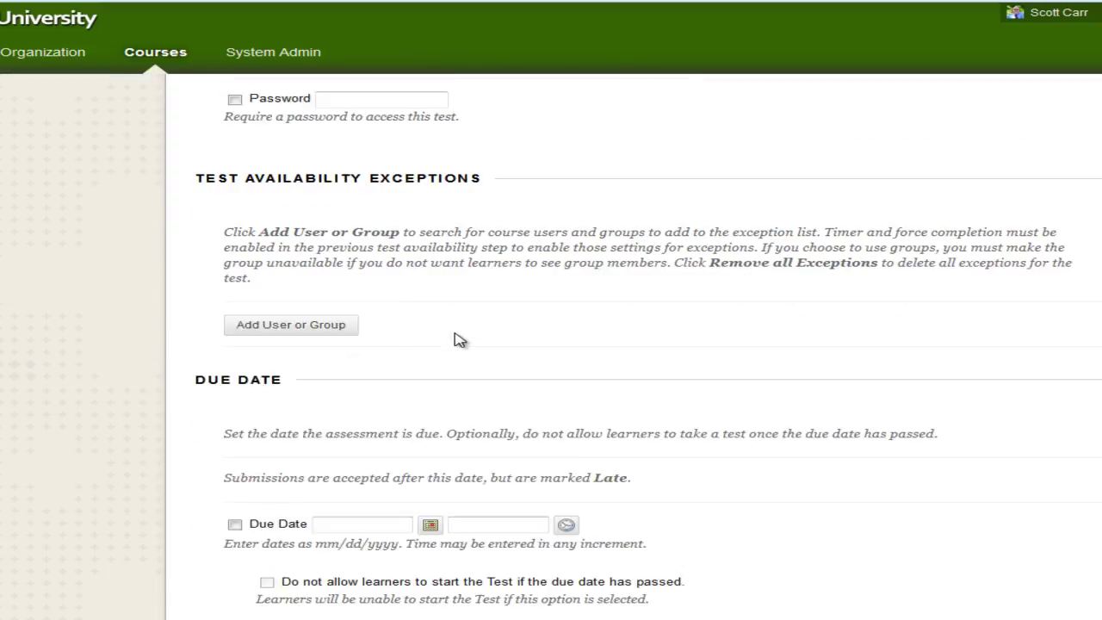
{"action": "scroll", "coordinate": [457, 341], "scroll_direction": "down", "scroll_amount": 7}
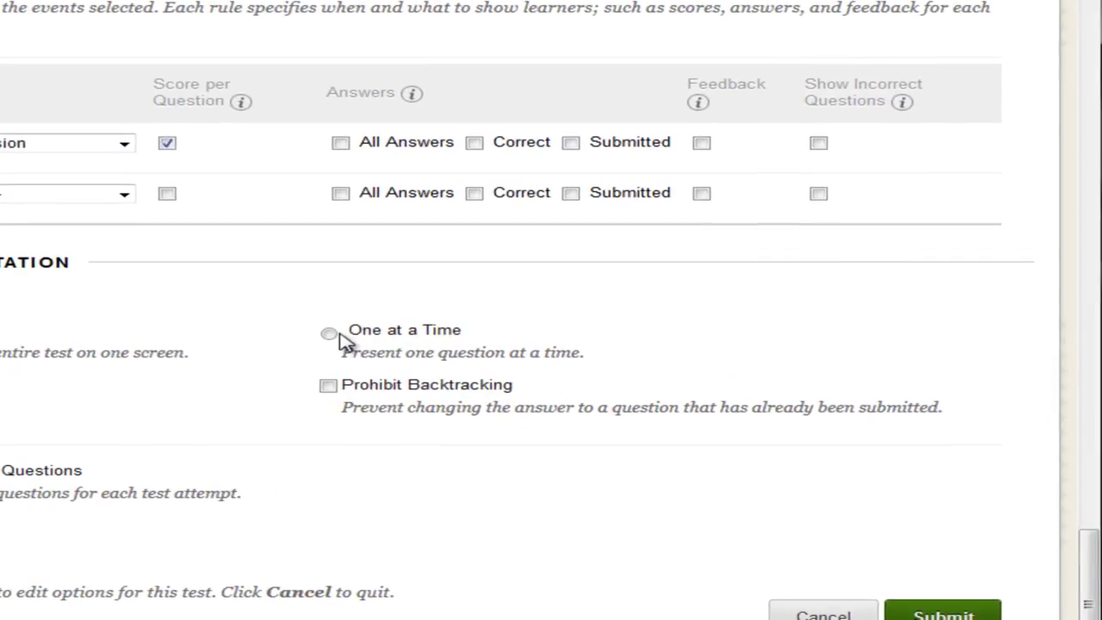
{"action": "left_click", "coordinate": [578, 397]}
{"action": "left_click", "coordinate": [329, 385]}
{"action": "left_click", "coordinate": [328, 385]}
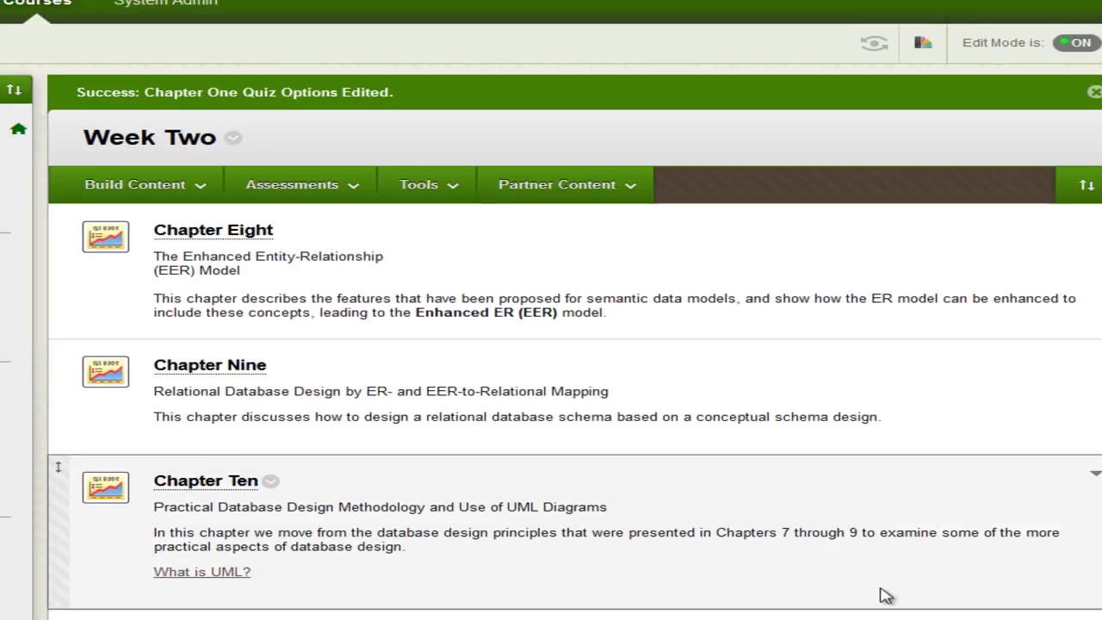
Open the deployed Chapter One Quiz from Week Two in preview and examine how its questions are presented.
{"action": "scroll", "coordinate": [75, 371], "scroll_direction": "down", "scroll_amount": 5}
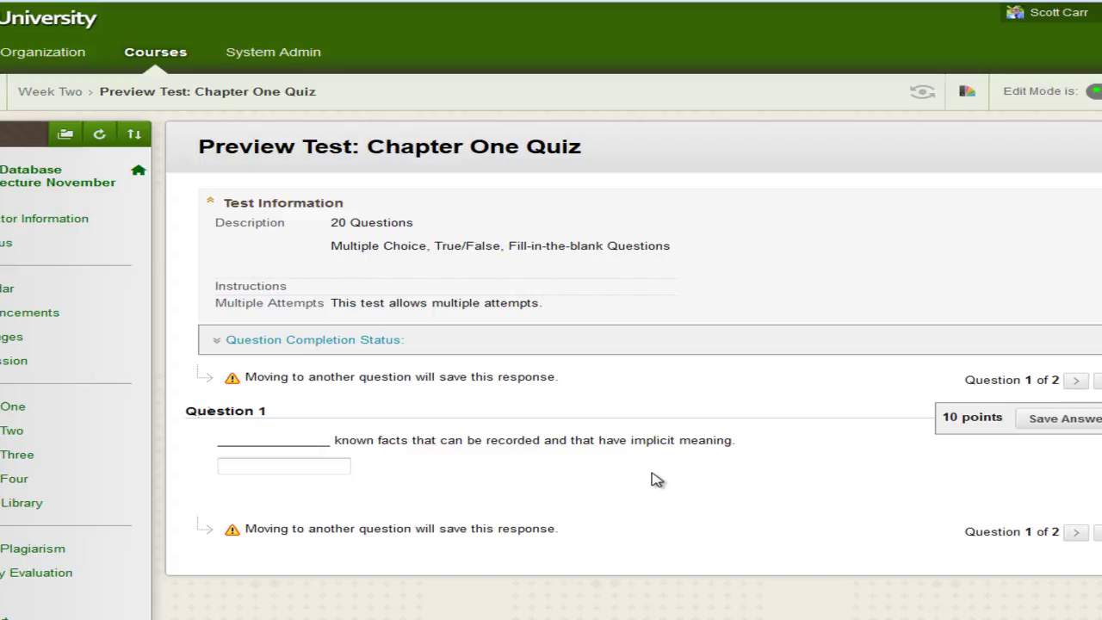
{"action": "scroll", "coordinate": [654, 480], "scroll_direction": "down", "scroll_amount": 3}
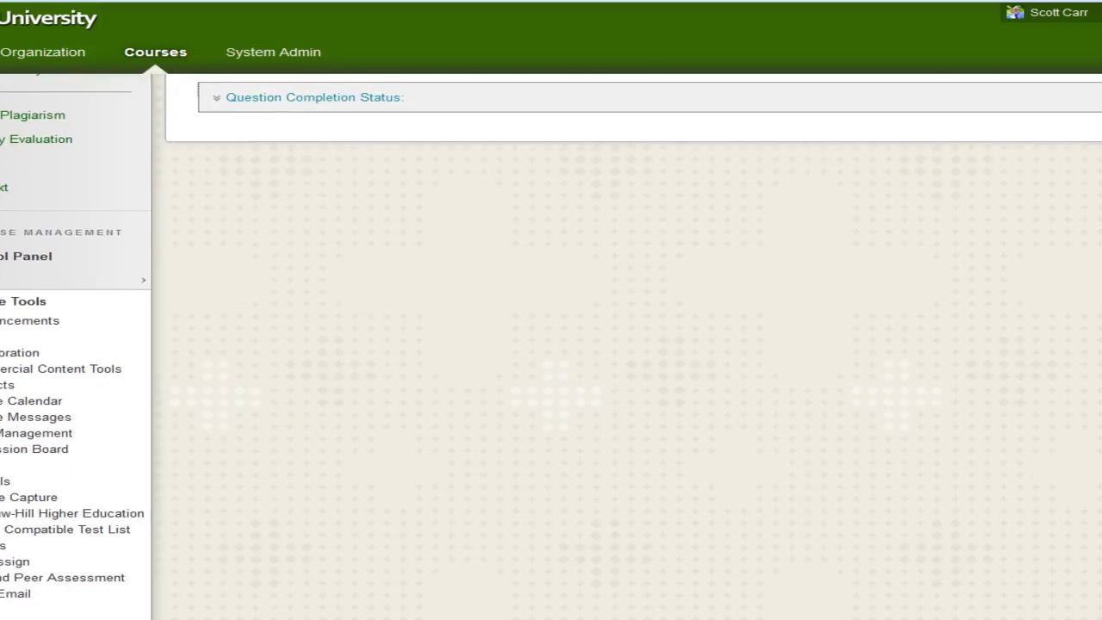
Leave the quiz preview and open the Chapter One Quiz for editing from the course's list of tests.
{"action": "scroll", "coordinate": [49, 544], "scroll_direction": "down", "scroll_amount": 2}
{"action": "left_click", "coordinate": [49, 517]}
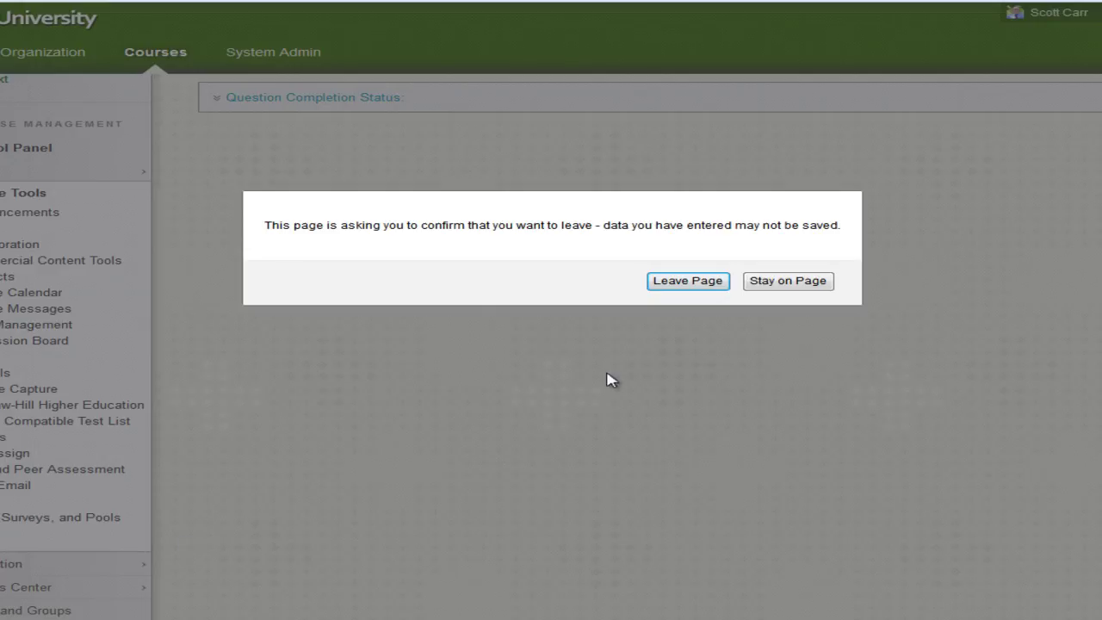
{"action": "left_click", "coordinate": [687, 282]}
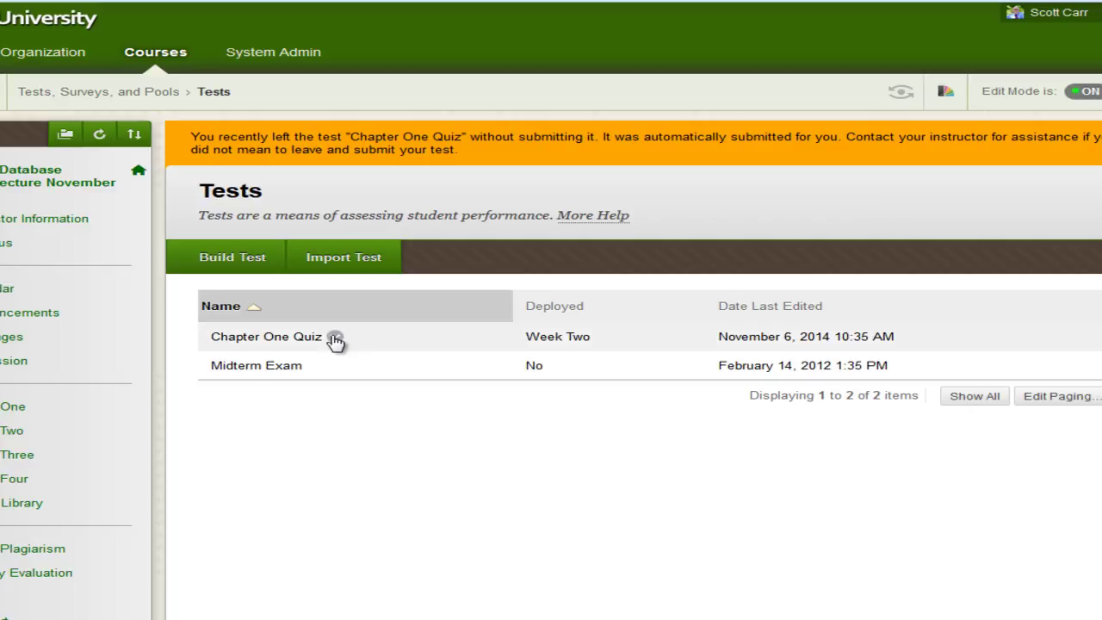
{"action": "left_click", "coordinate": [335, 340]}
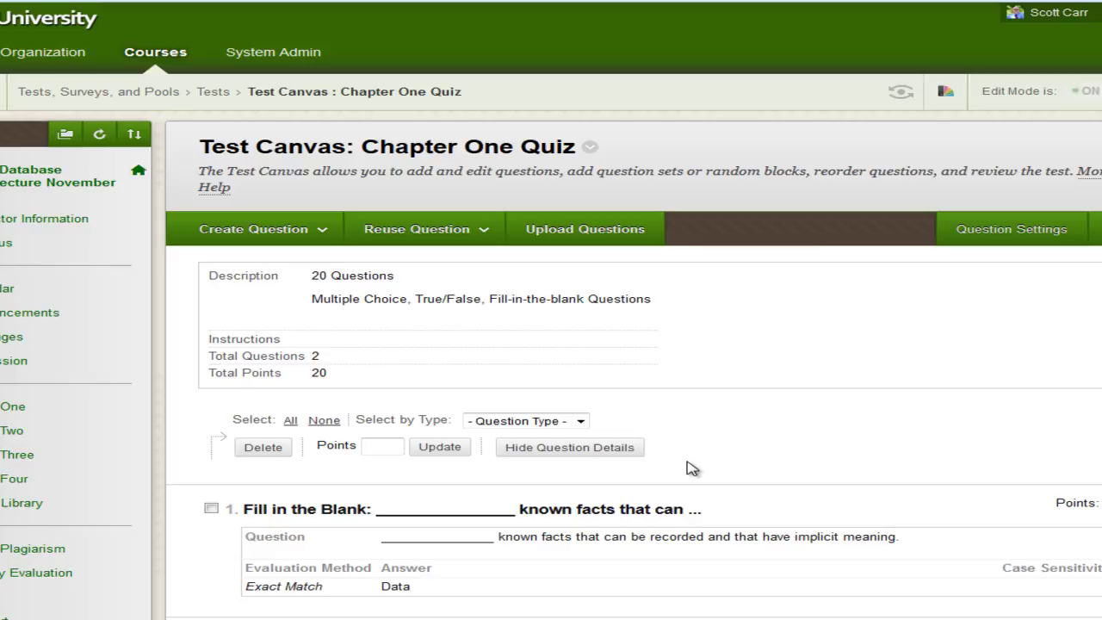
Update the points of both questions together so that the Chapter One Quiz totals 10 points.
{"action": "scroll", "coordinate": [809, 469], "scroll_direction": "down", "scroll_amount": 2}
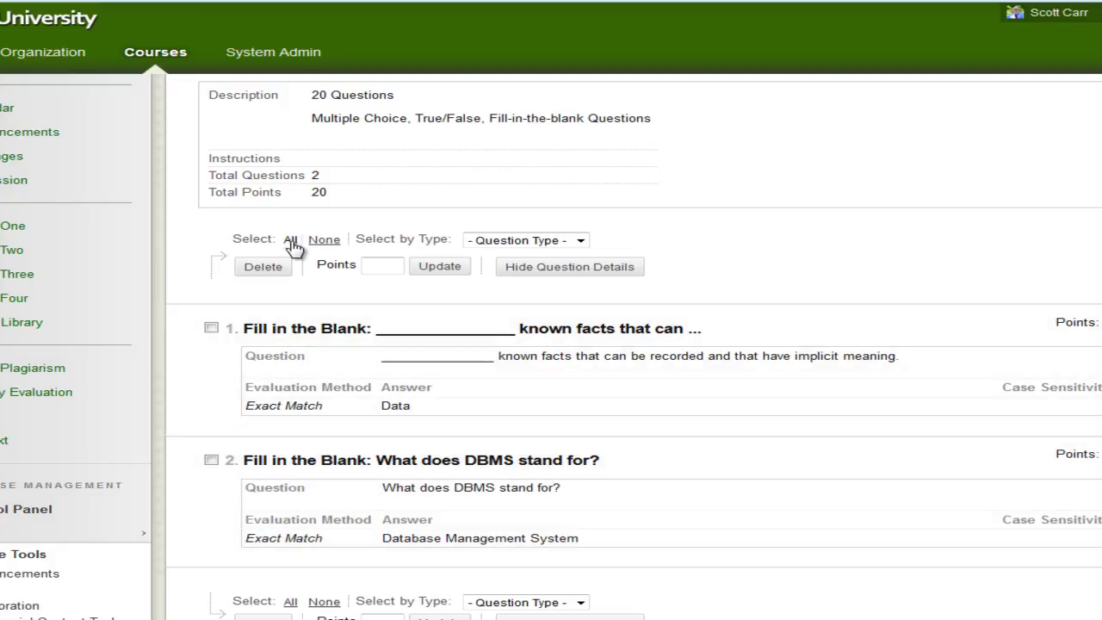
{"action": "left_click", "coordinate": [369, 266]}
{"action": "left_click", "coordinate": [440, 266]}
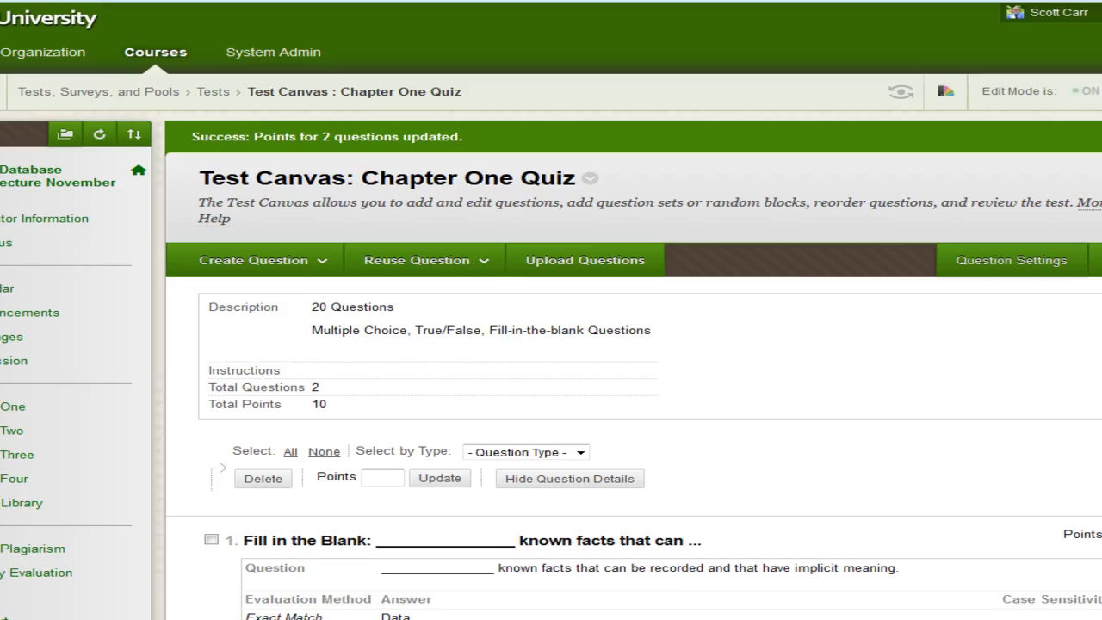
Set the points of all questions in the Chapter One Quiz to 2 each and exit the test canvas.
{"action": "scroll", "coordinate": [740, 572], "scroll_direction": "down", "scroll_amount": 2}
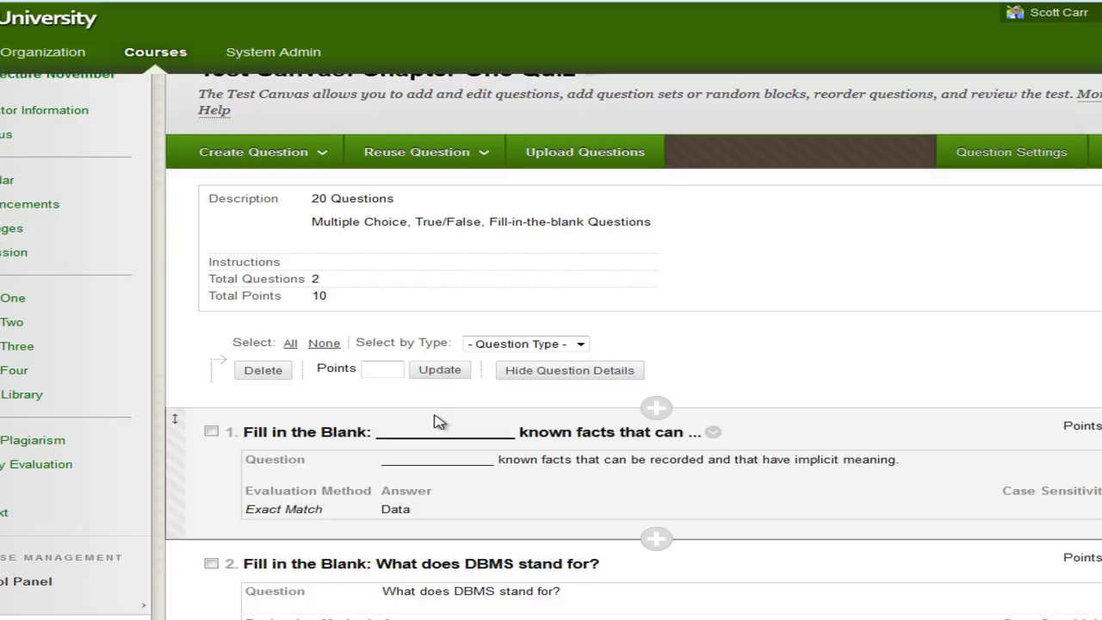
{"action": "scroll", "coordinate": [437, 418], "scroll_direction": "down", "scroll_amount": 2}
{"action": "scroll", "coordinate": [439, 412], "scroll_direction": "down", "scroll_amount": 2}
{"action": "scroll", "coordinate": [441, 411], "scroll_direction": "up", "scroll_amount": 3}
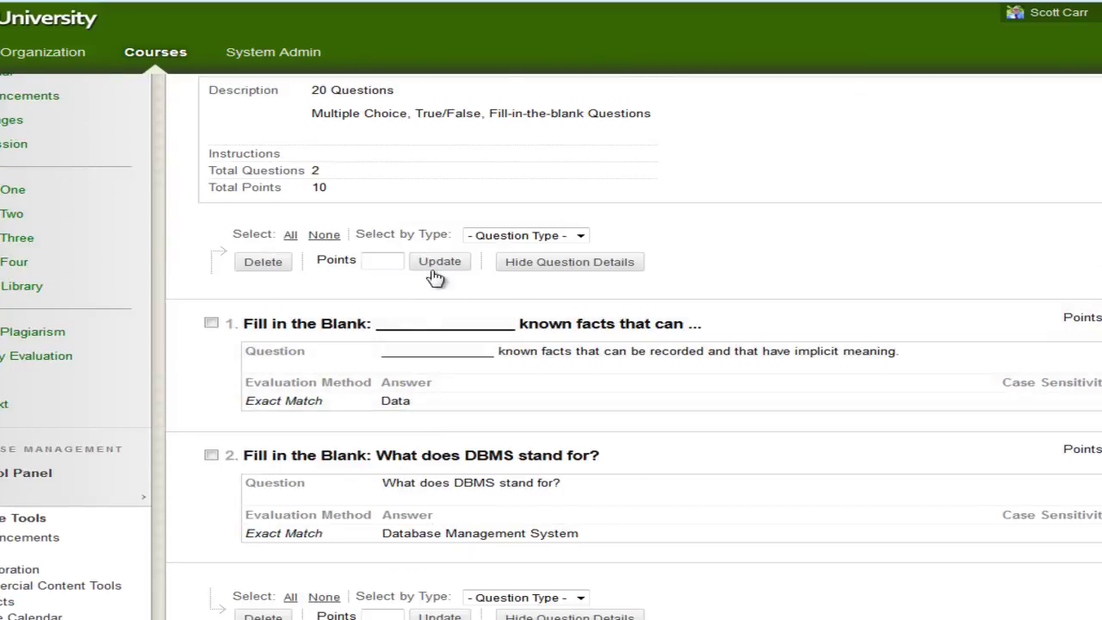
{"action": "left_click", "coordinate": [290, 234]}
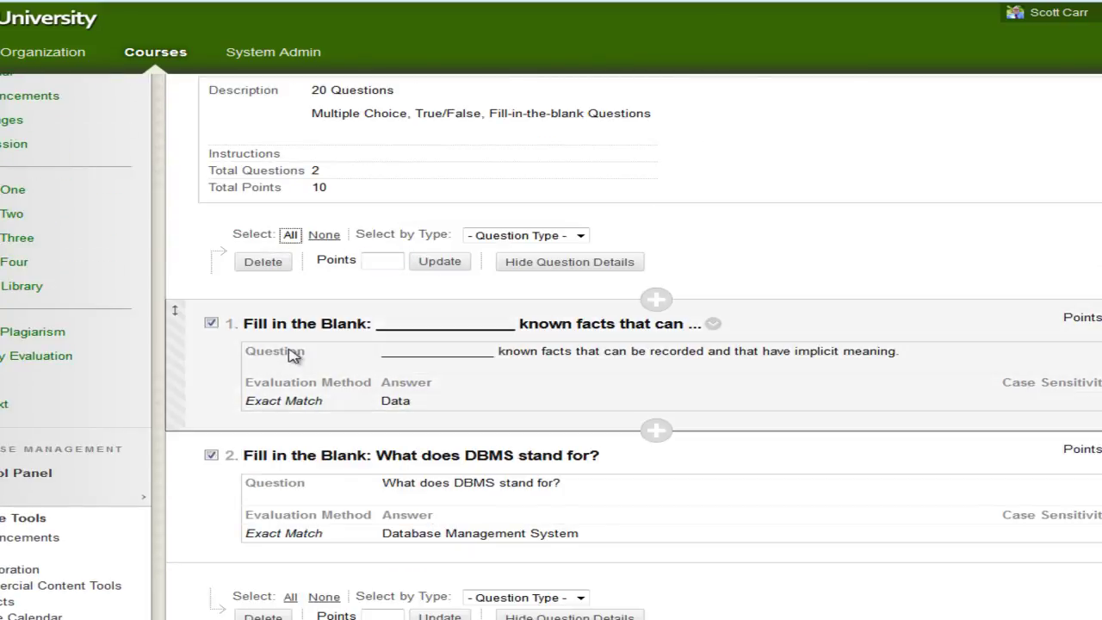
{"action": "left_click", "coordinate": [374, 260]}
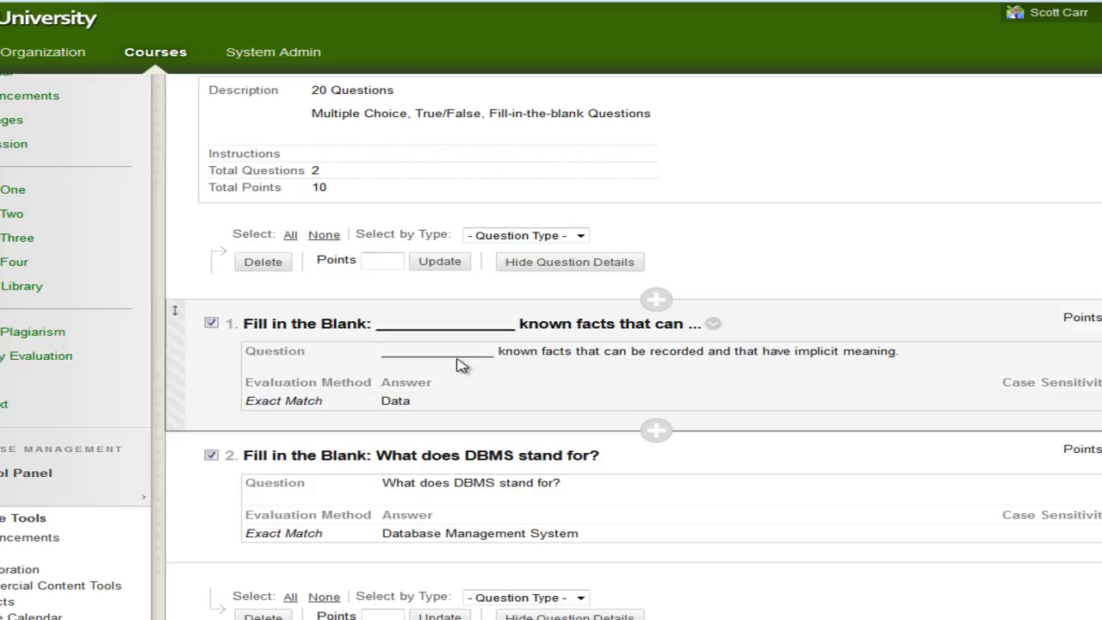
{"action": "type", "text": "2"}
{"action": "left_click", "coordinate": [433, 265]}
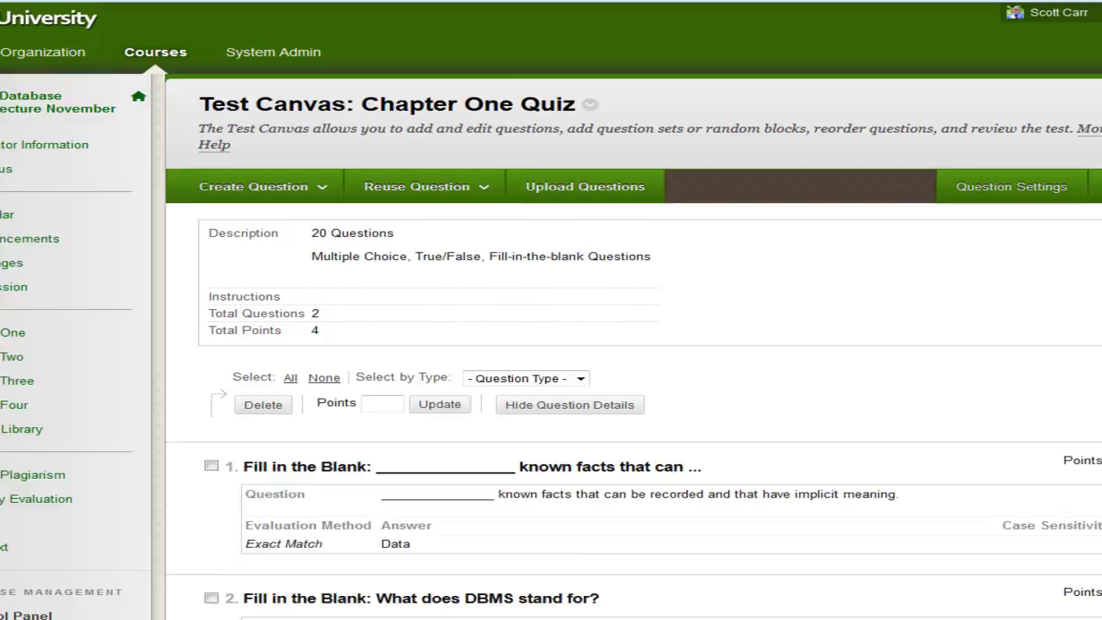
{"action": "scroll", "coordinate": [967, 507], "scroll_direction": "down", "scroll_amount": 5}
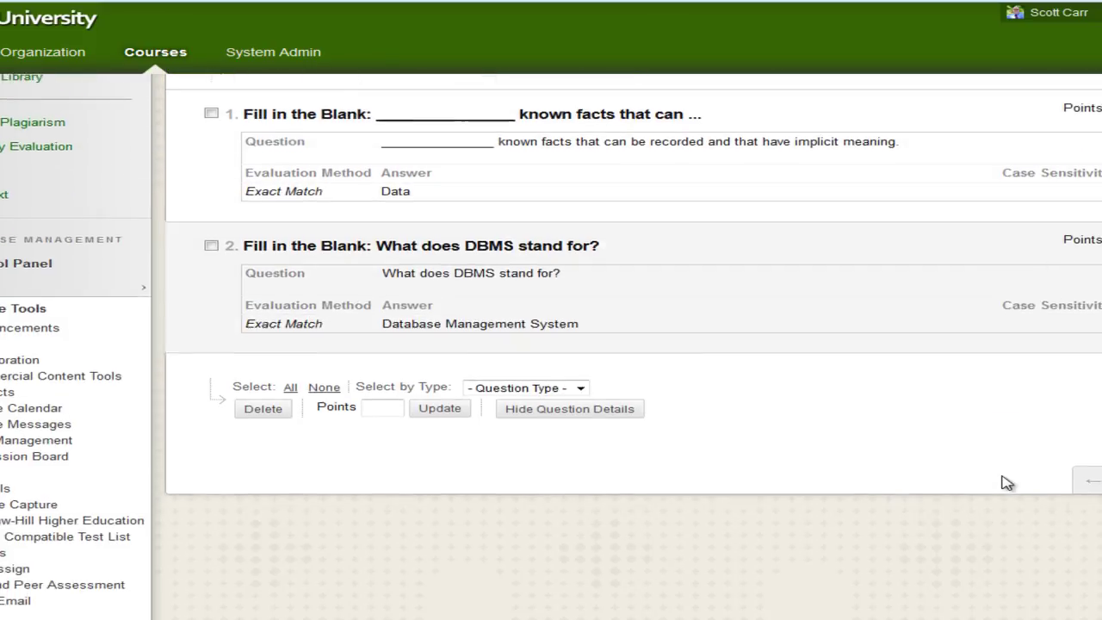
{"action": "left_click", "coordinate": [1090, 331]}
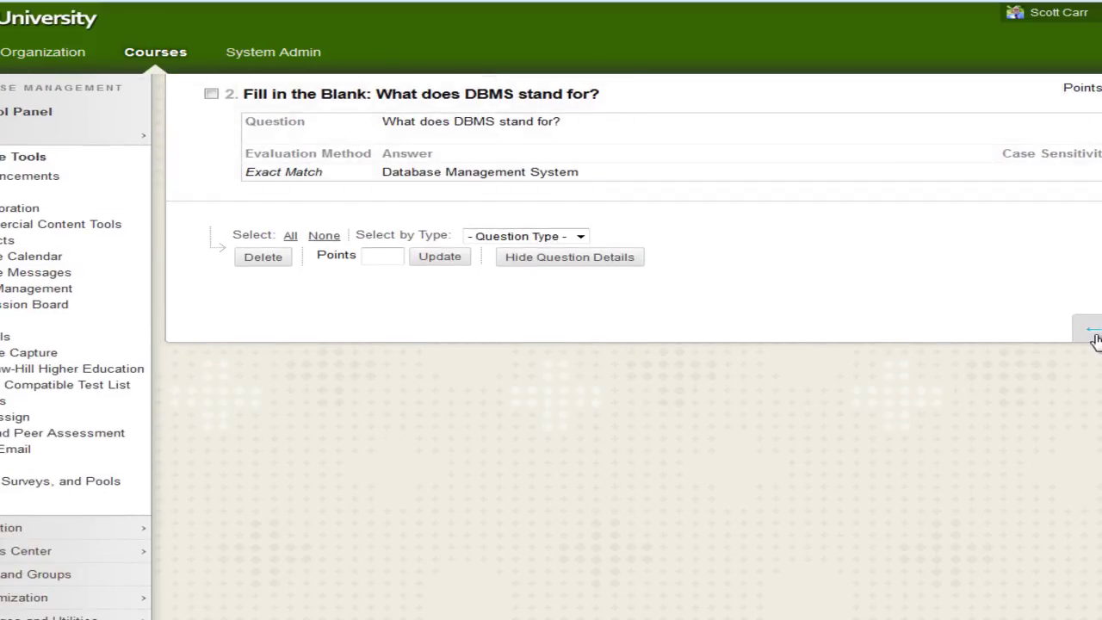